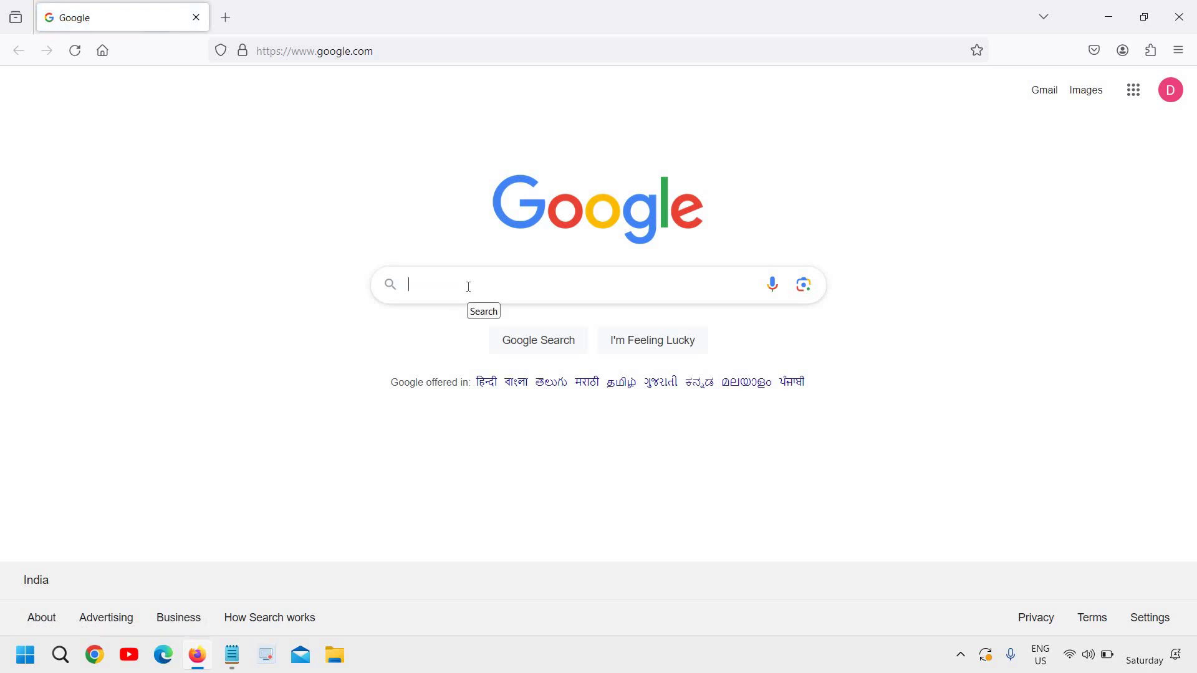
Search Google for 'google calendar' and open the Google Calendar result.
{"action": "type", "text": "googl"}
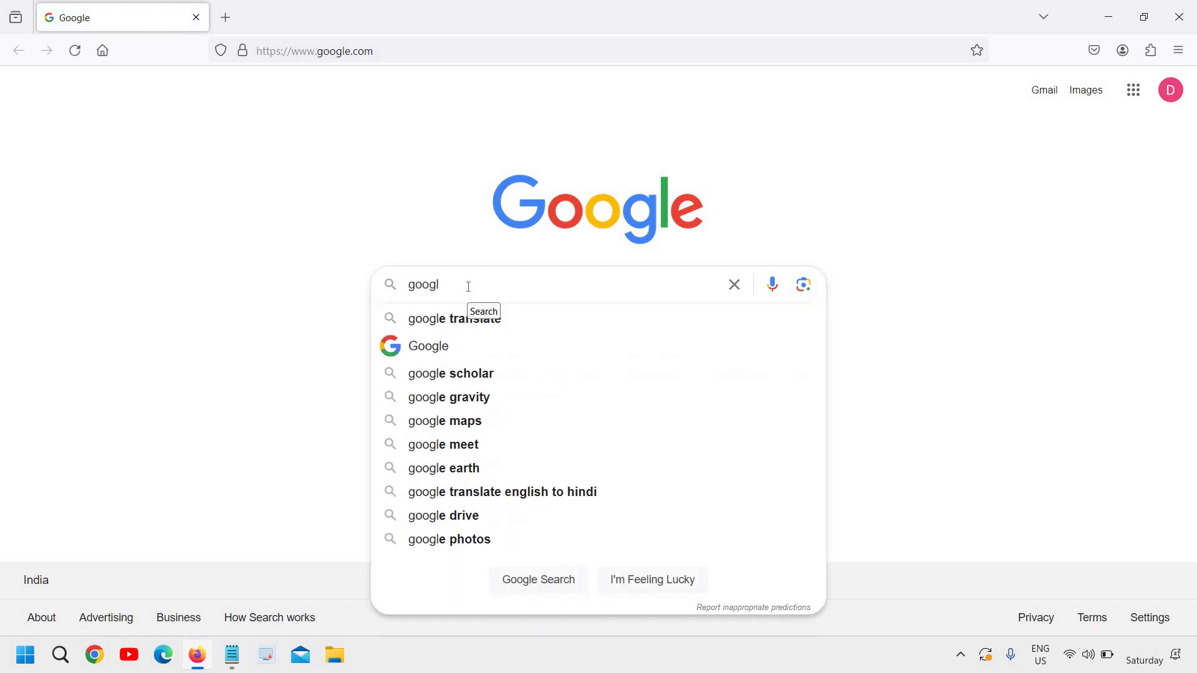
{"action": "type", "text": "e cal"}
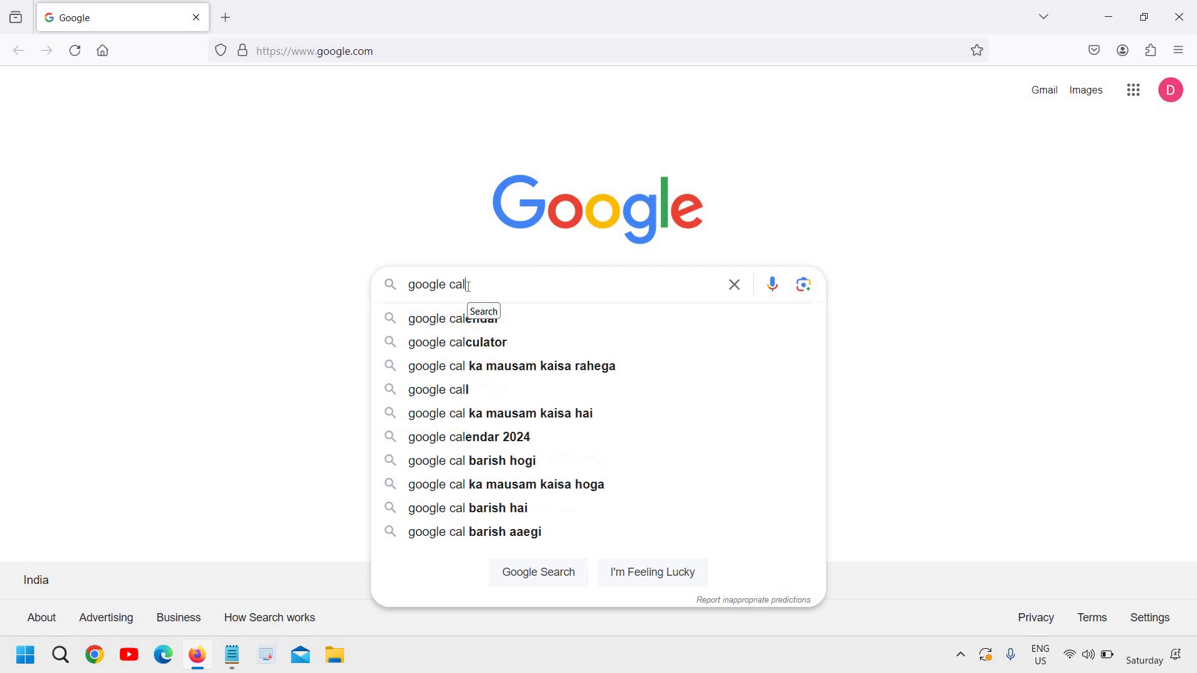
{"action": "left_click", "coordinate": [549, 327]}
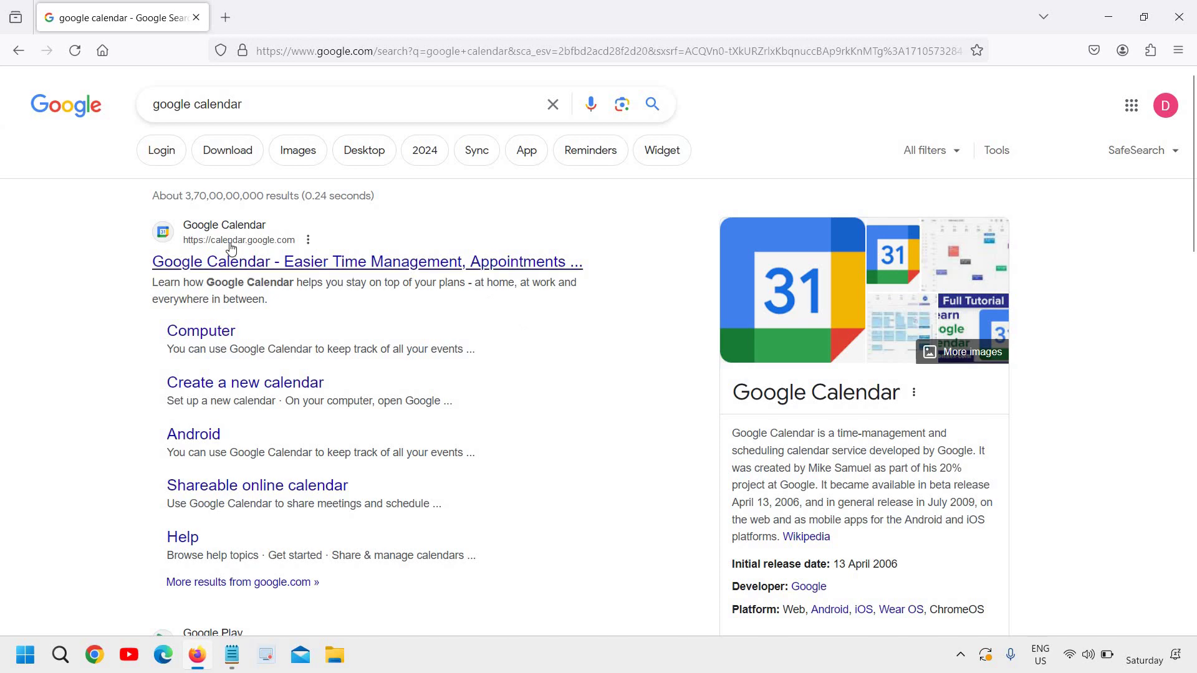
{"action": "key", "text": "alt"}
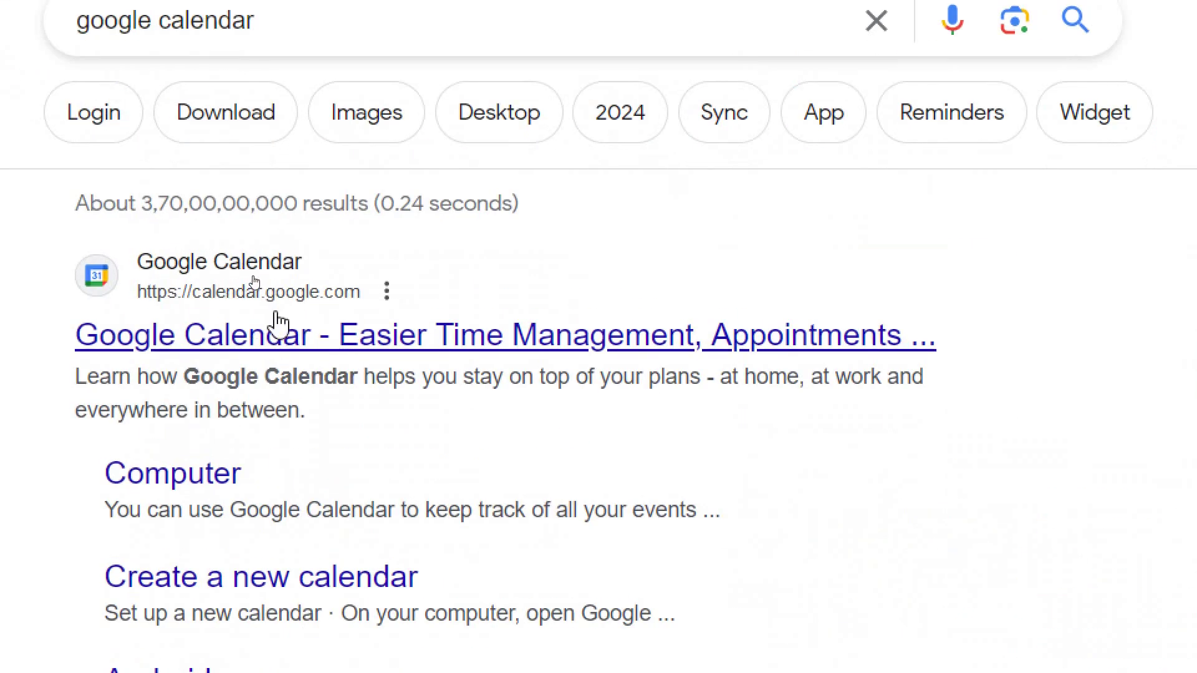
{"action": "scroll", "coordinate": [253, 278], "scroll_direction": "down", "scroll_amount": 1}
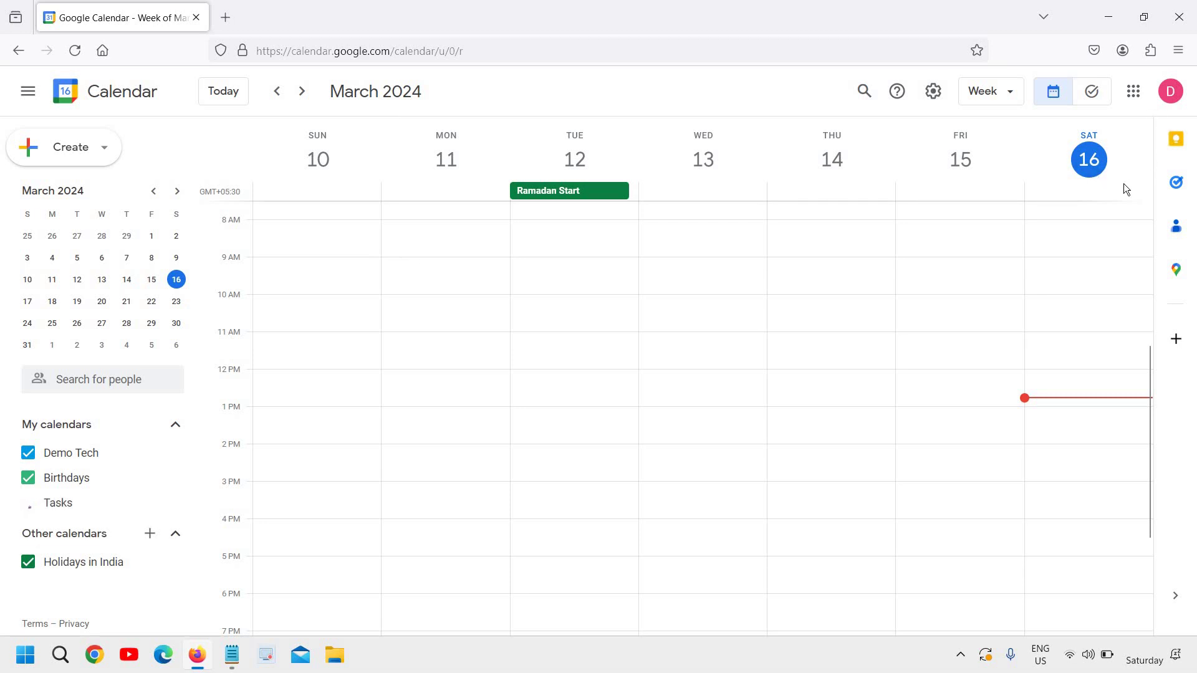
Advance the calendar from March 10–16 to the week of March 17–23, 2024.
{"action": "left_click", "coordinate": [302, 91]}
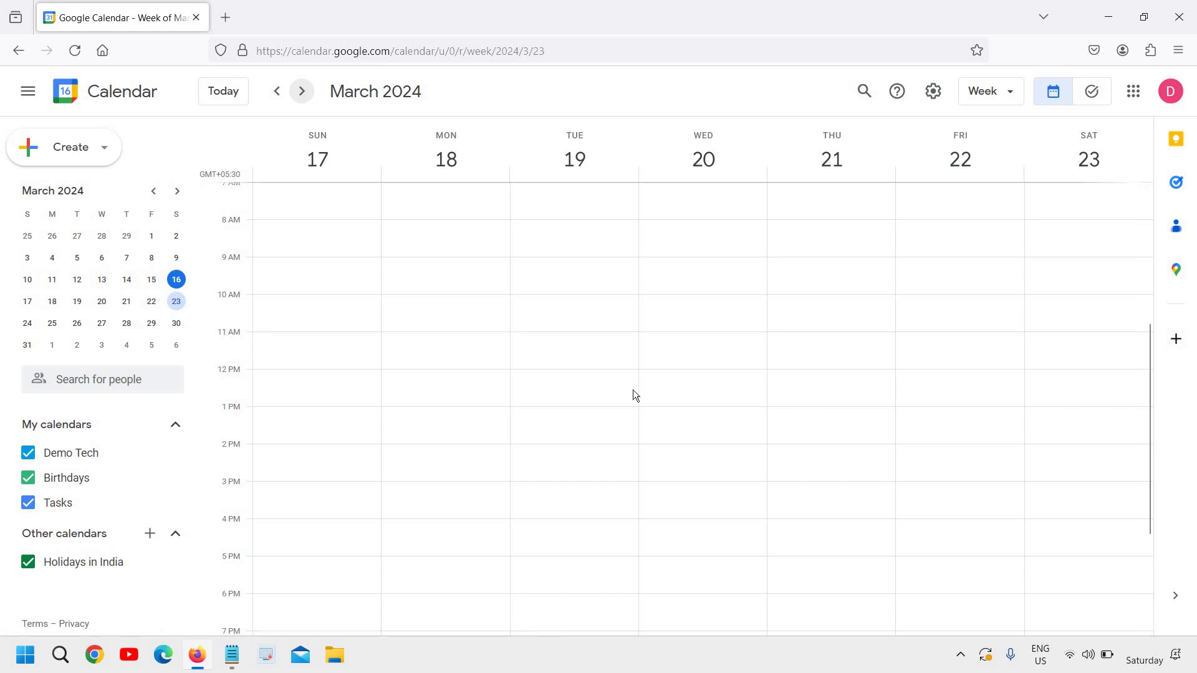
{"action": "scroll", "coordinate": [577, 465], "scroll_direction": "down", "scroll_amount": 2}
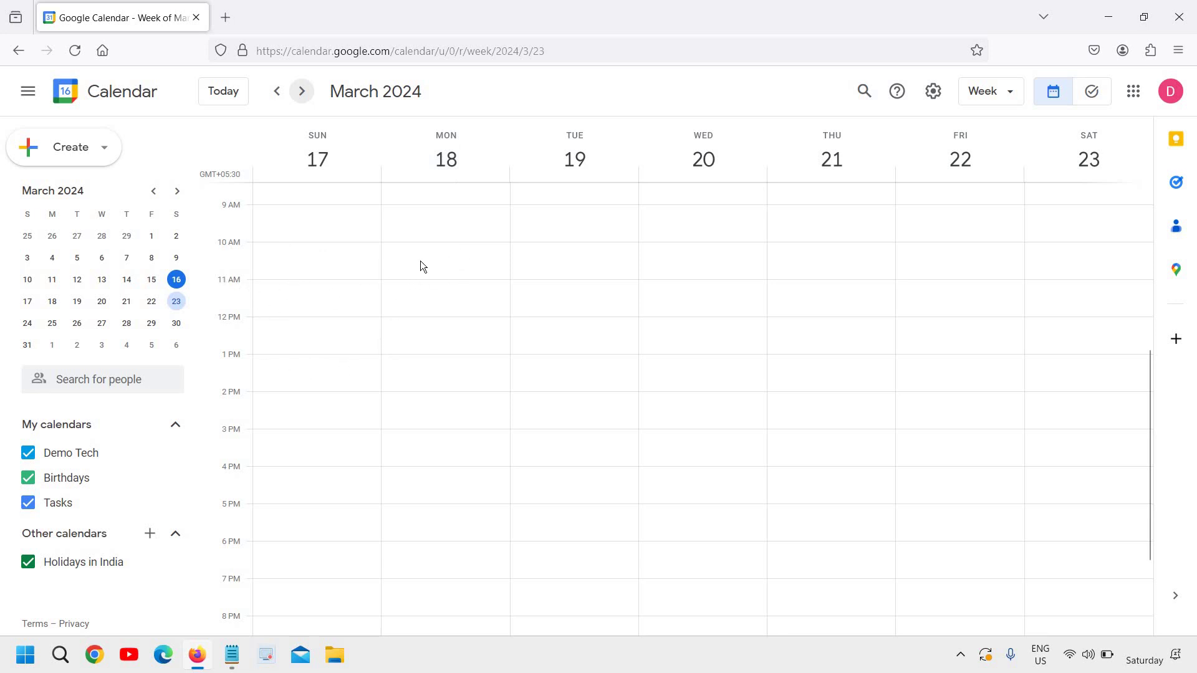
{"action": "scroll", "coordinate": [451, 277], "scroll_direction": "up", "scroll_amount": 3}
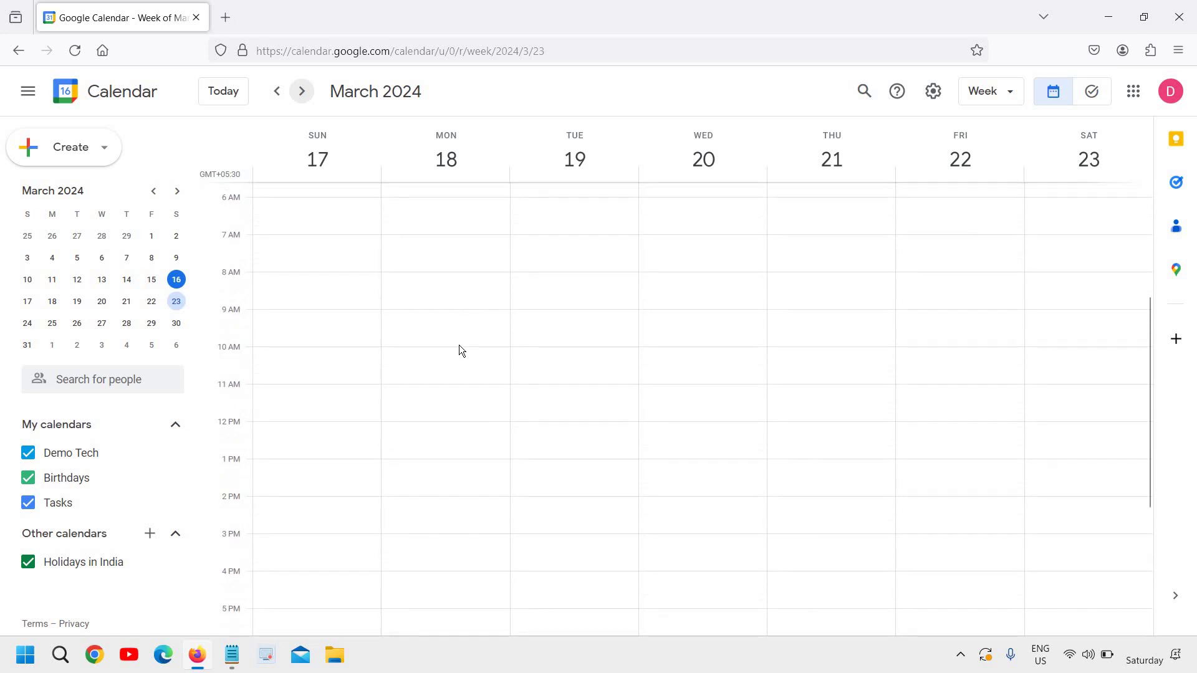
Create a draft event on Monday, March 18 from 11:00am to 12:00pm.
{"action": "left_click", "coordinate": [457, 377]}
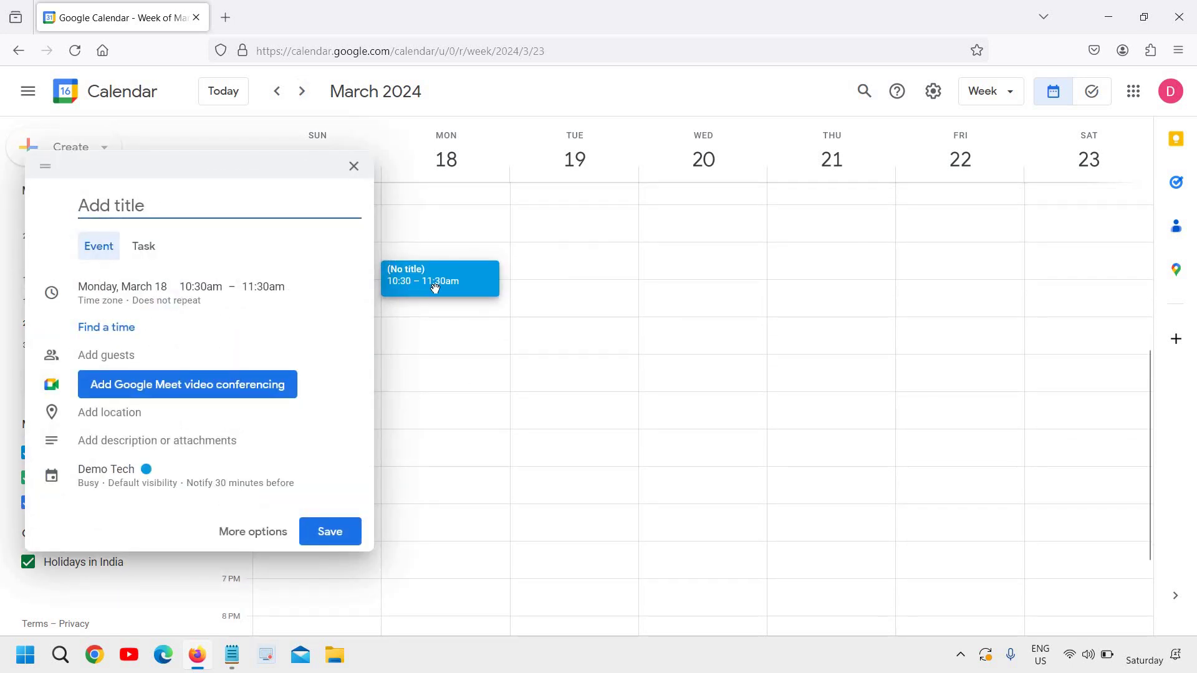
{"action": "left_click", "coordinate": [354, 167]}
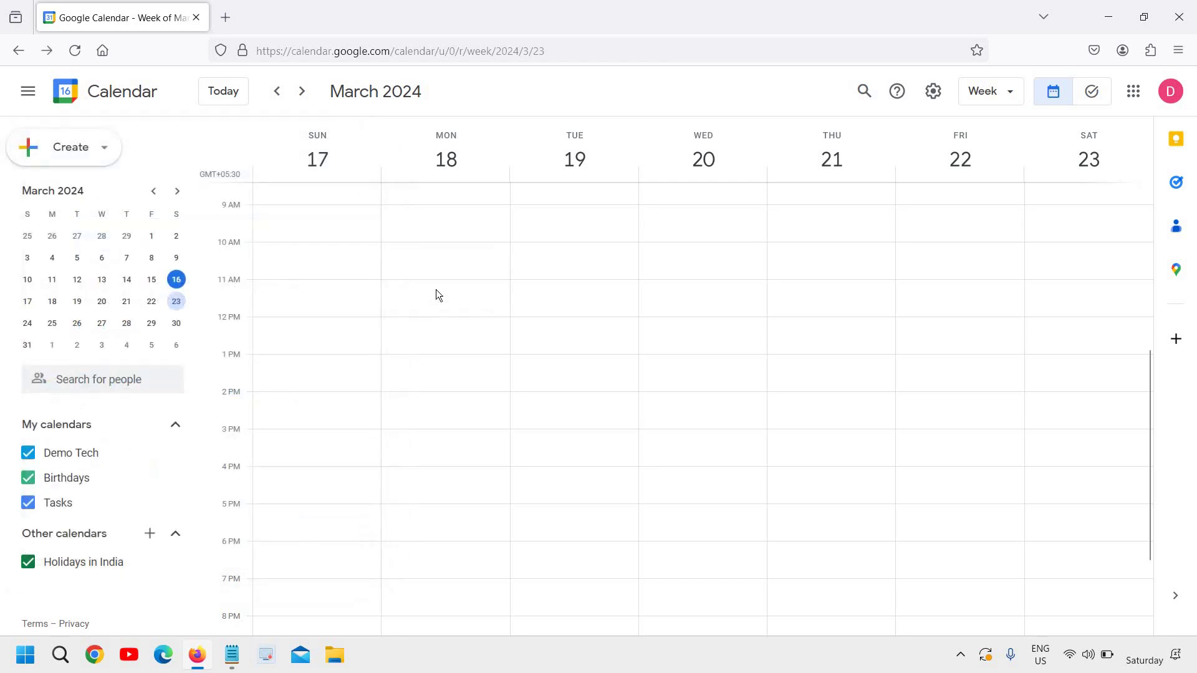
{"action": "left_click", "coordinate": [437, 293]}
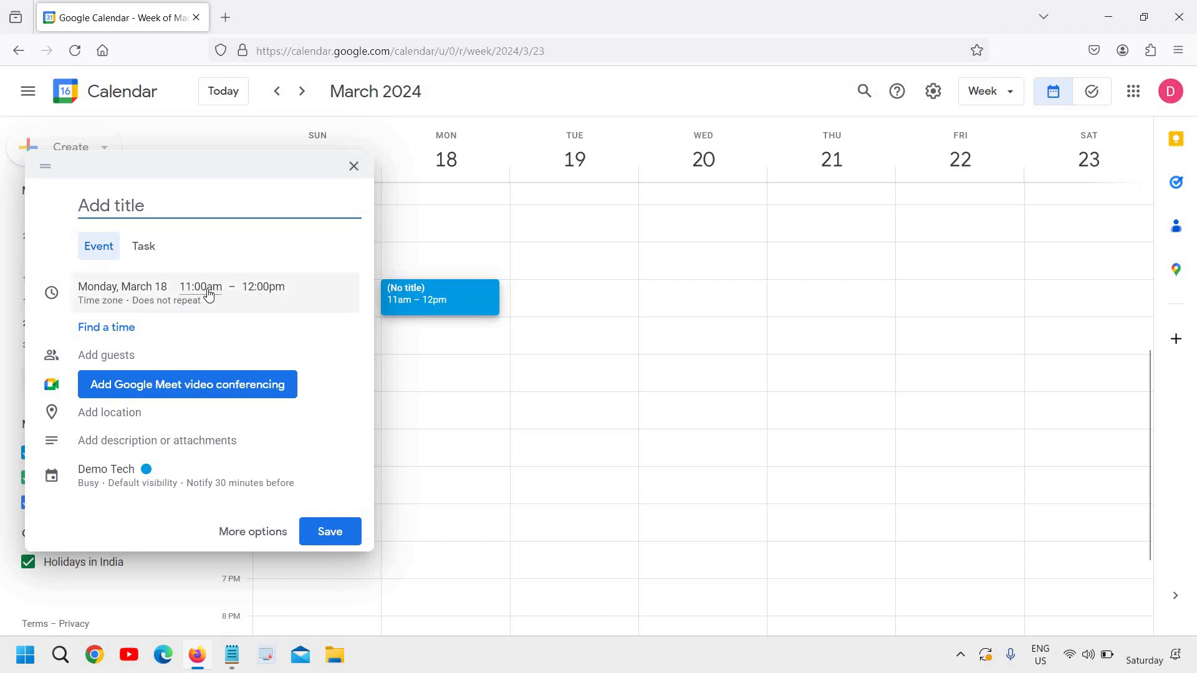
{"action": "left_click", "coordinate": [278, 289]}
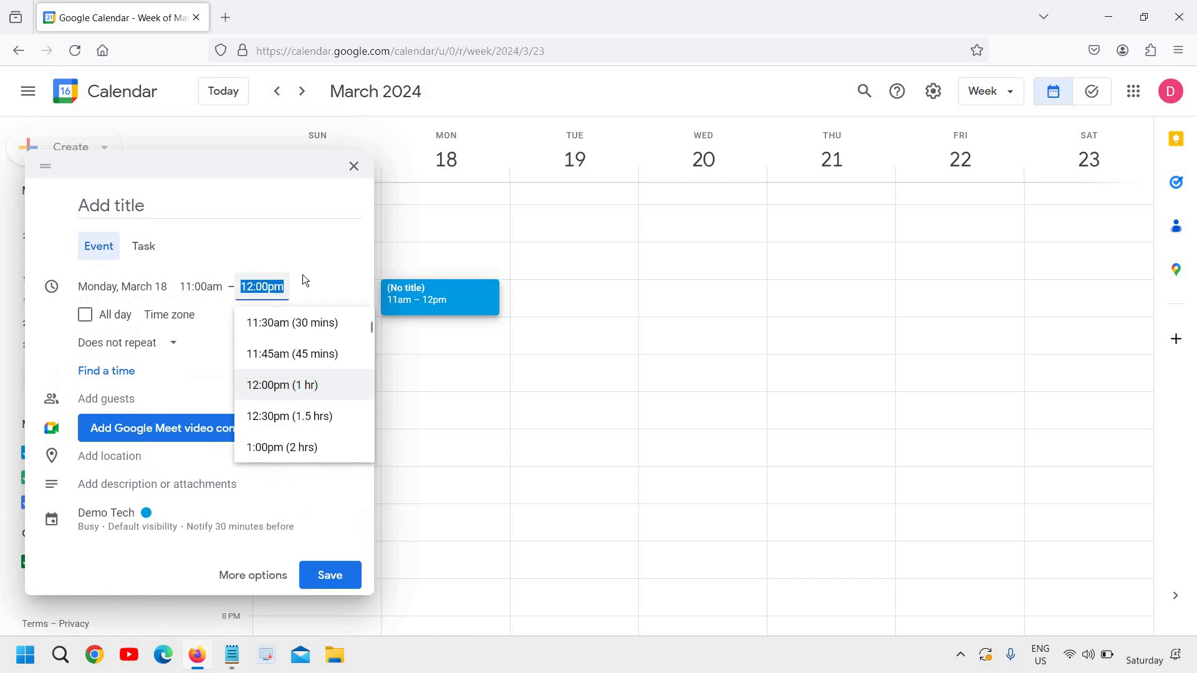
{"action": "left_click", "coordinate": [334, 272]}
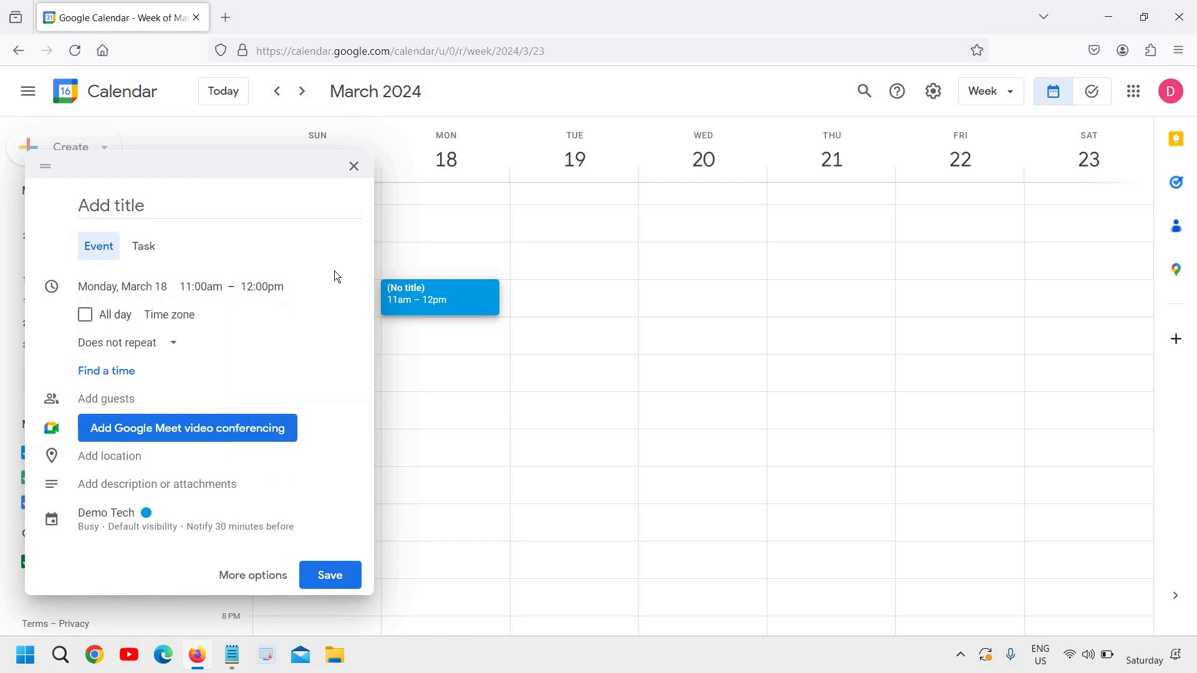
Set the event's time zone to India Standard Time.
{"action": "left_click", "coordinate": [188, 321]}
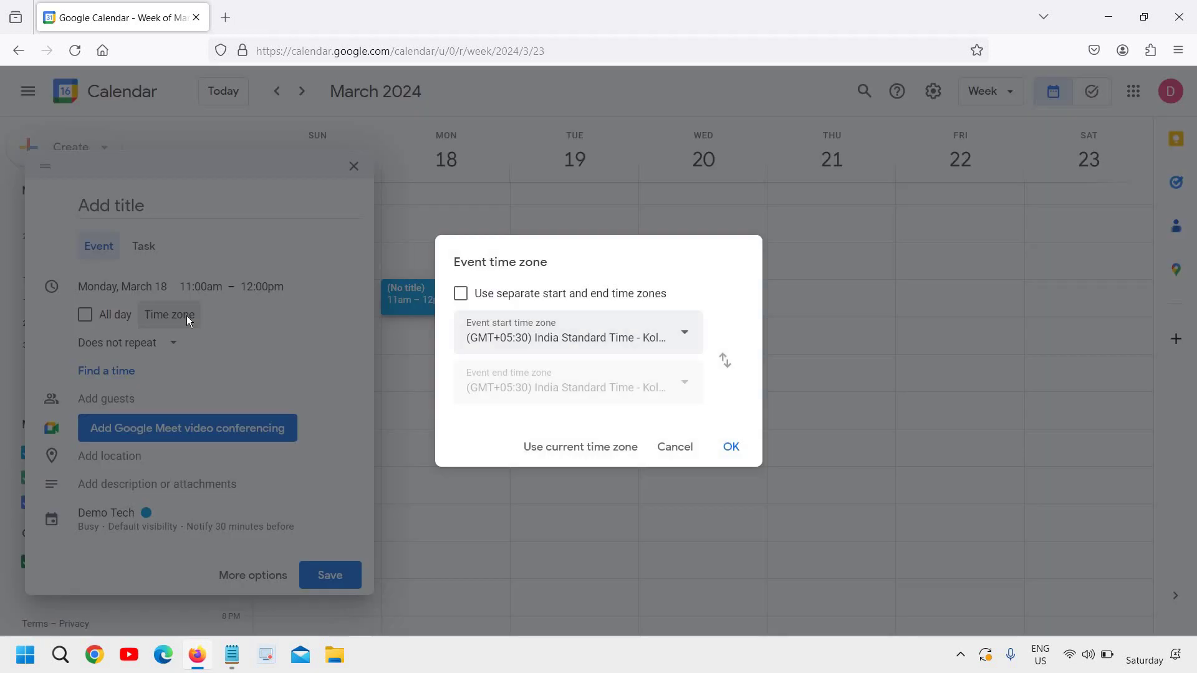
{"action": "left_click", "coordinate": [561, 340]}
{"action": "scroll", "coordinate": [636, 494], "scroll_direction": "down", "scroll_amount": 10}
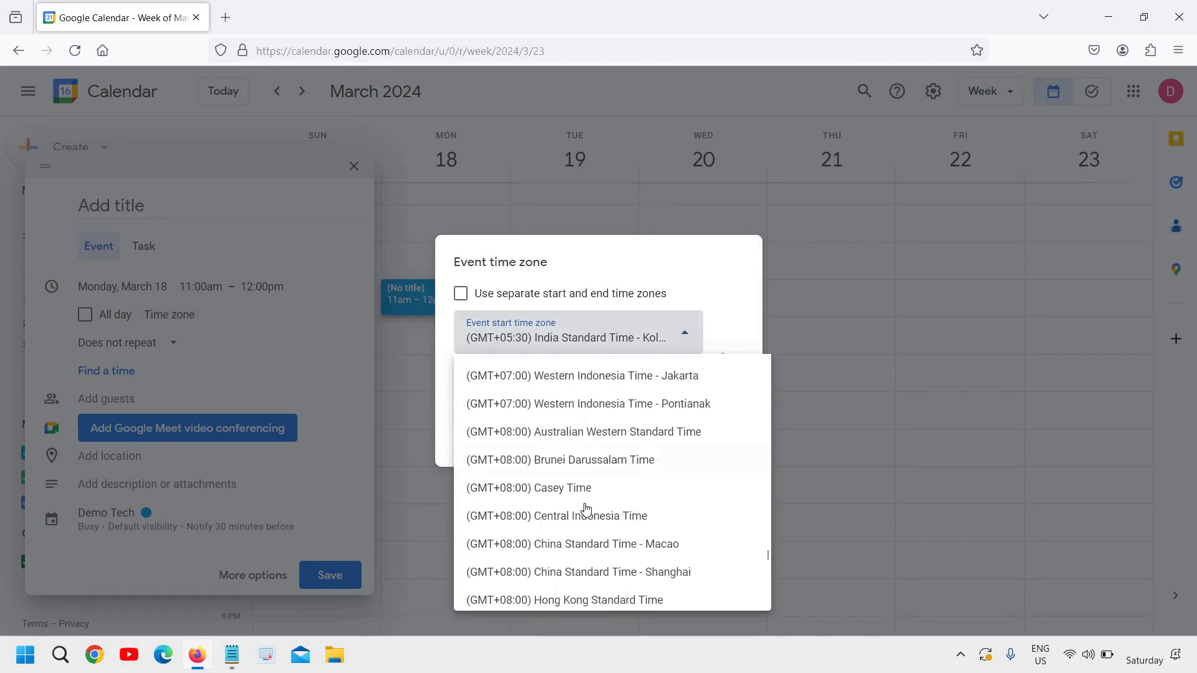
{"action": "left_click", "coordinate": [382, 292]}
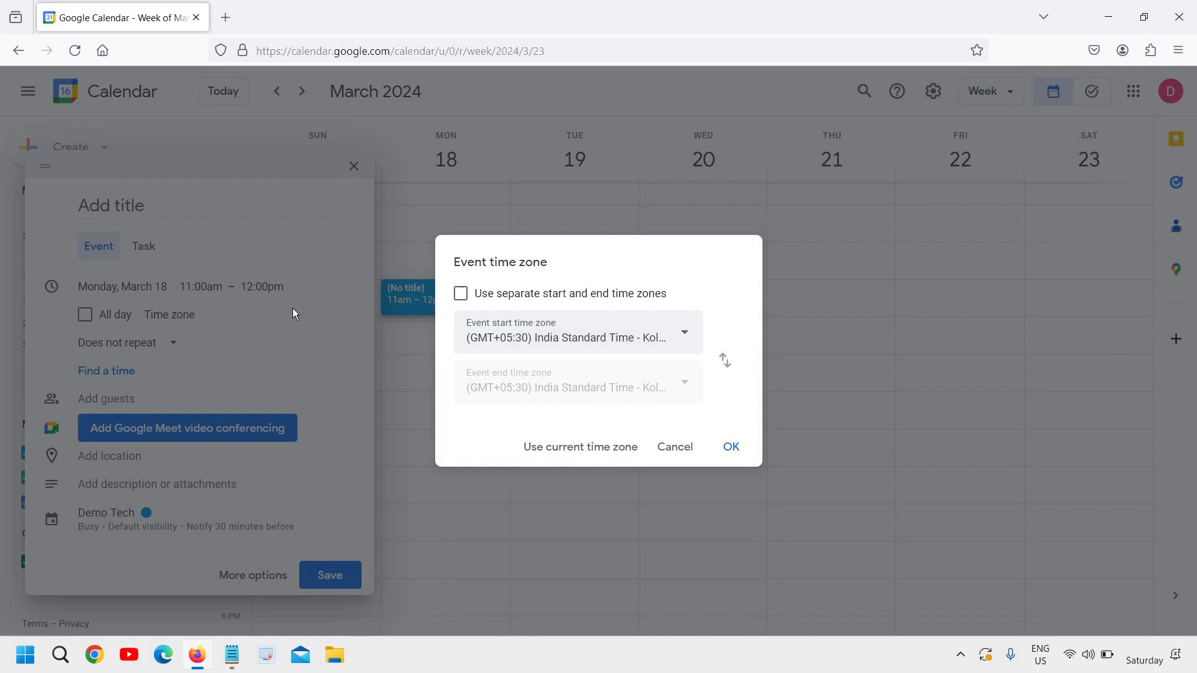
{"action": "left_click", "coordinate": [254, 304]}
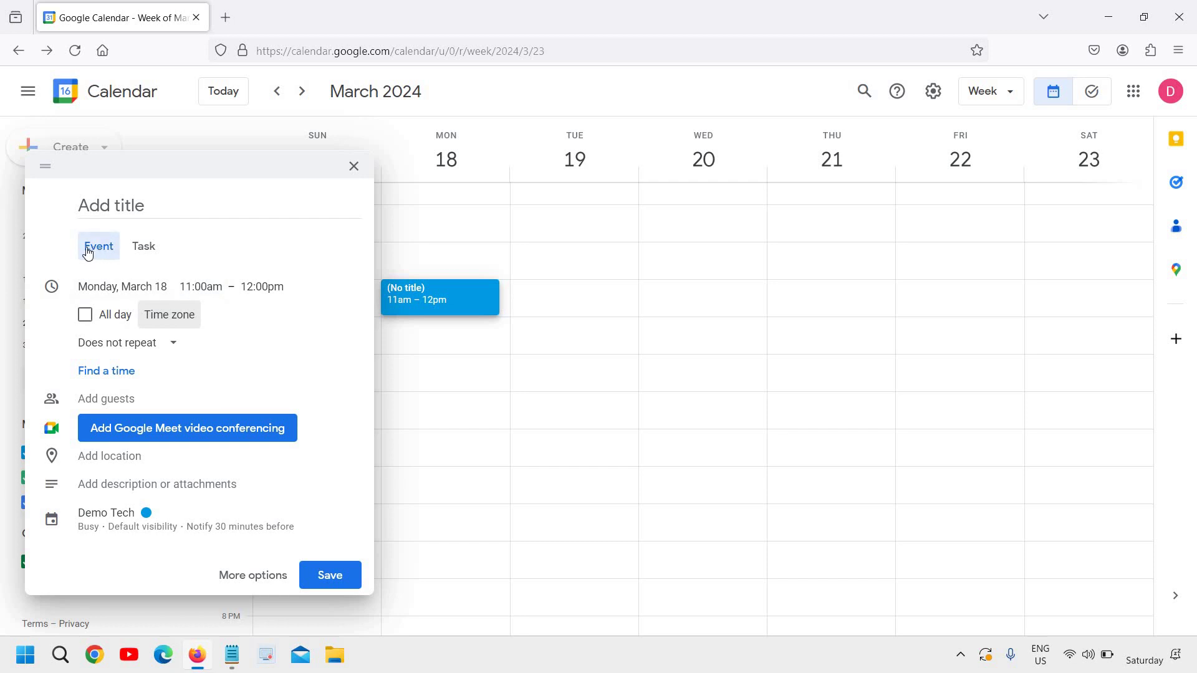
Title the event 'Meeting' and leave the guest list empty.
{"action": "left_click", "coordinate": [130, 206]}
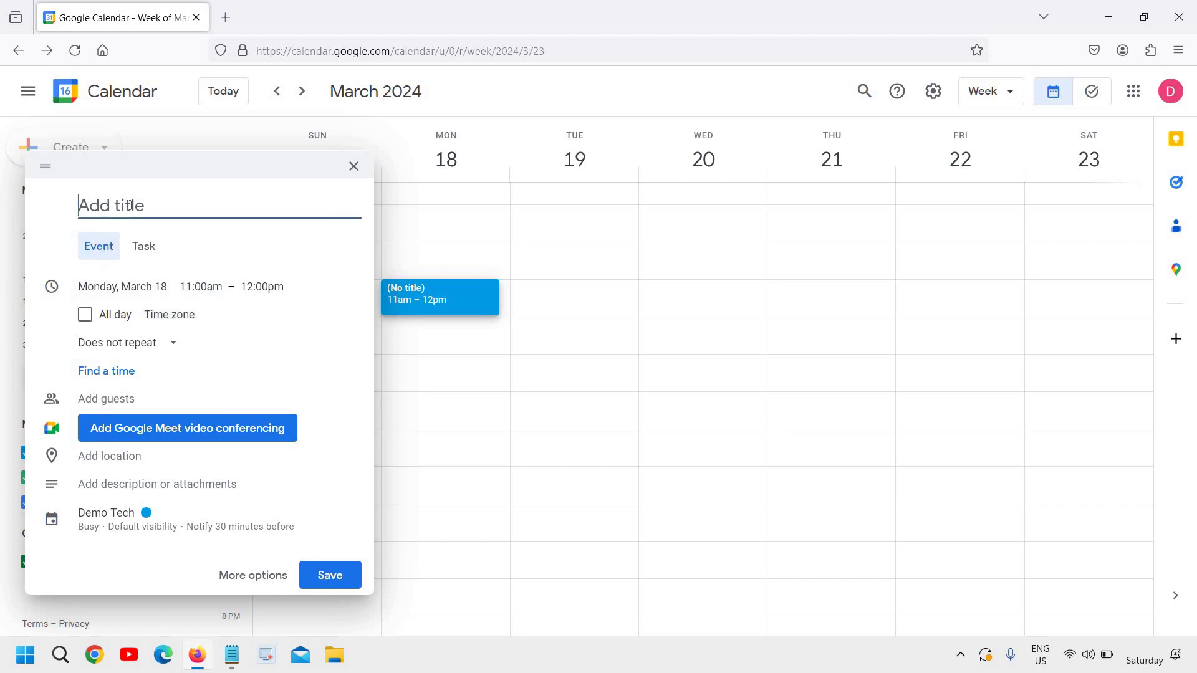
{"action": "type", "text": "Meeting"}
{"action": "key", "text": "Home"}
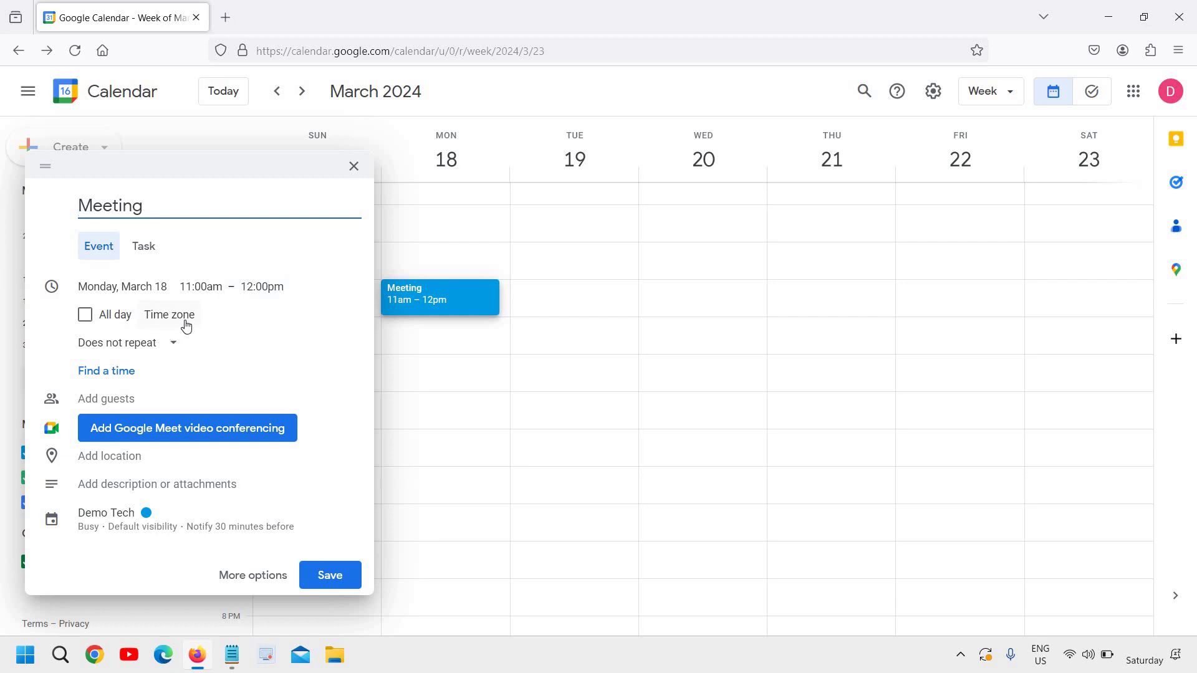
{"action": "left_click", "coordinate": [108, 399]}
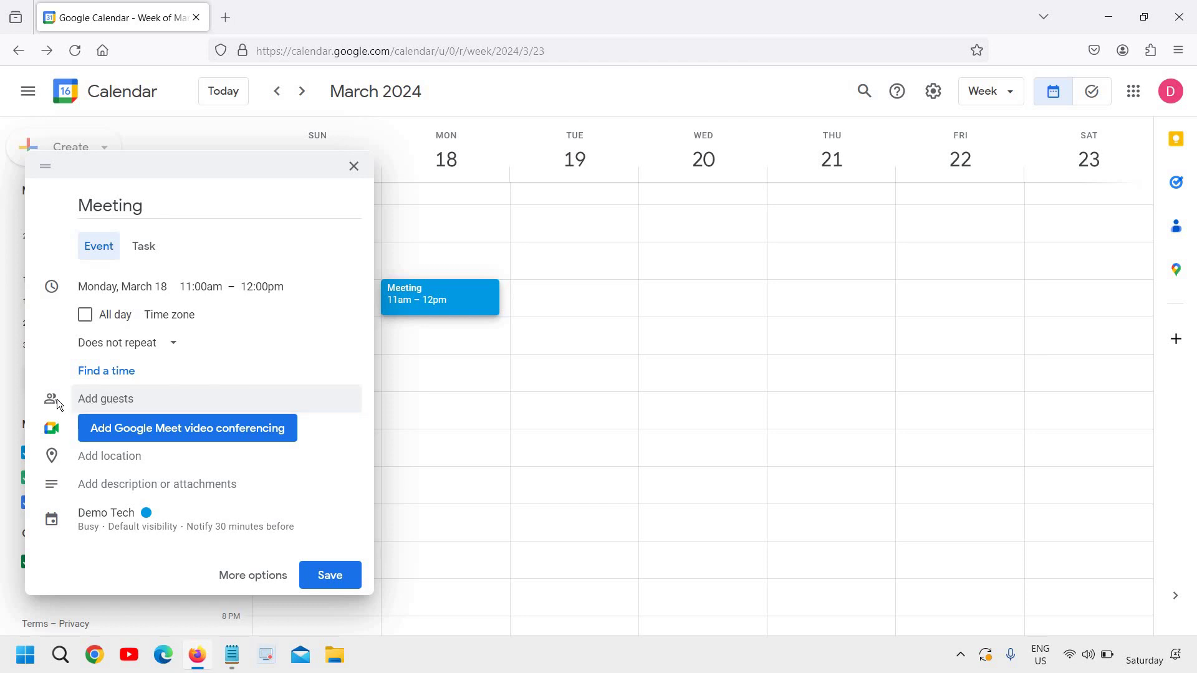
{"action": "left_click", "coordinate": [88, 395]}
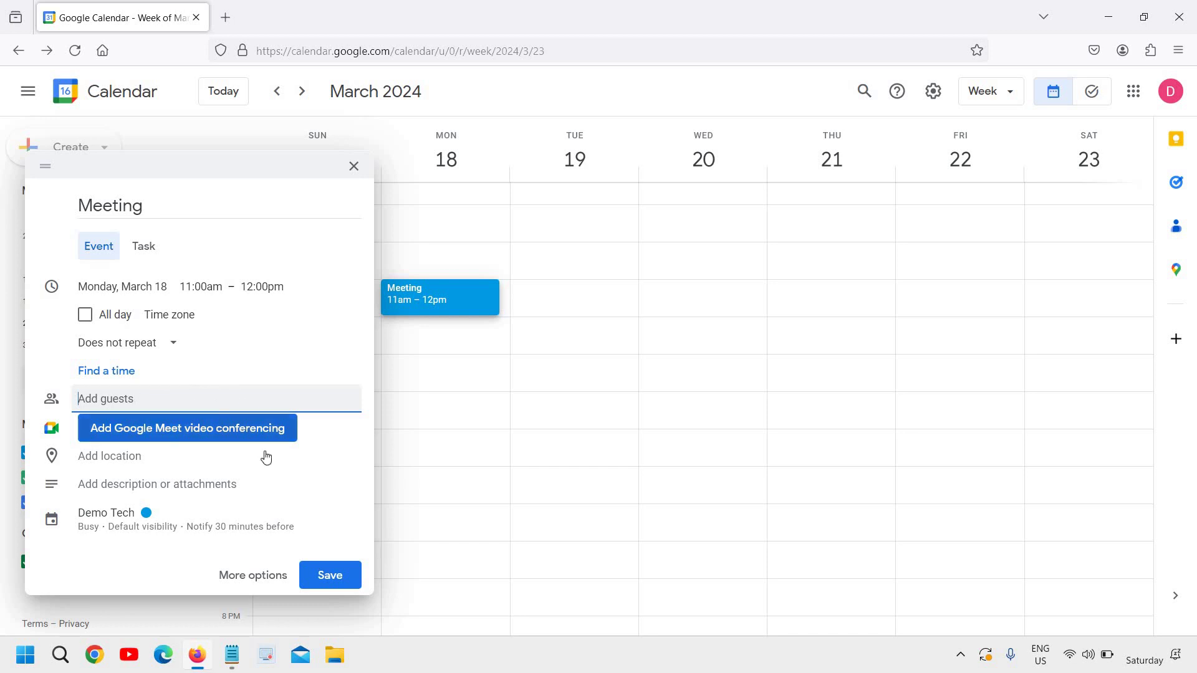
{"action": "left_click", "coordinate": [349, 441]}
Add Google Meet video conferencing to Meeting and copy its conference details.
{"action": "left_click", "coordinate": [197, 433]}
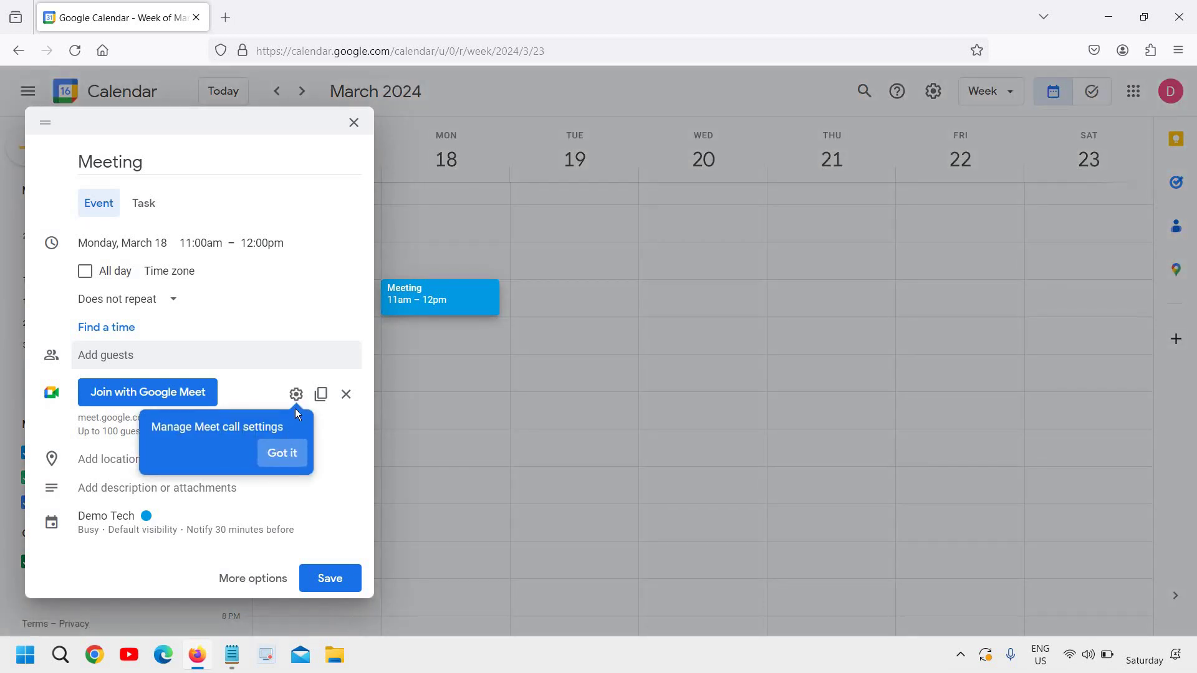
{"action": "left_click", "coordinate": [351, 428]}
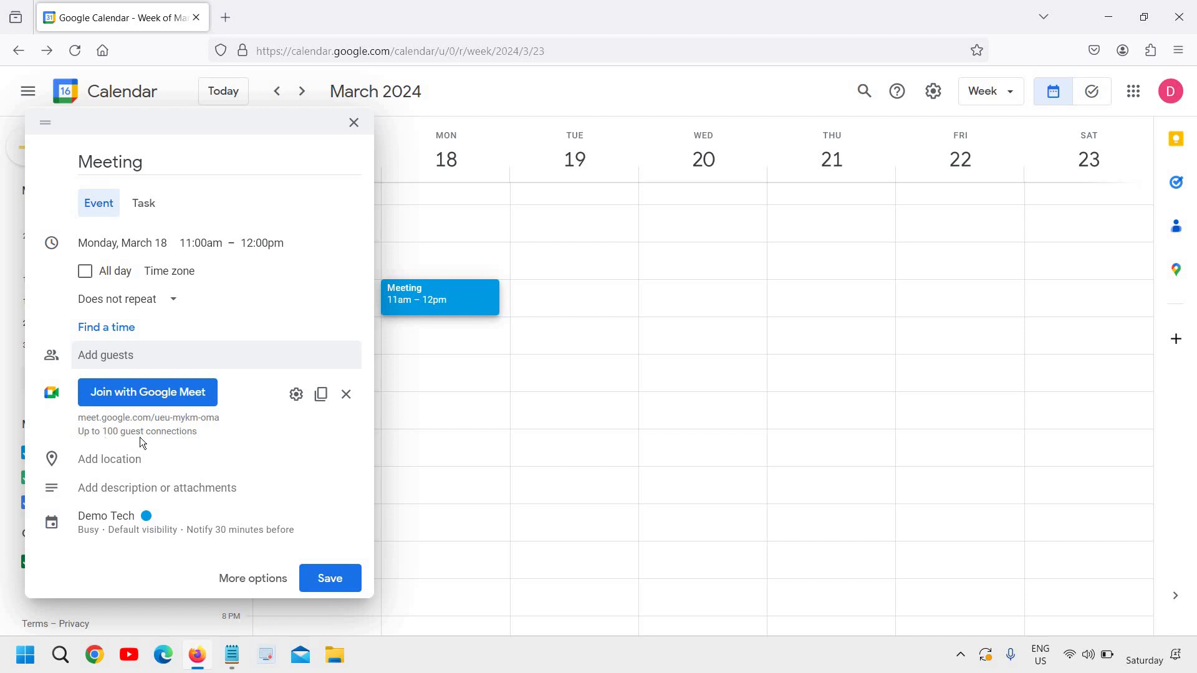
{"action": "left_click", "coordinate": [322, 395]}
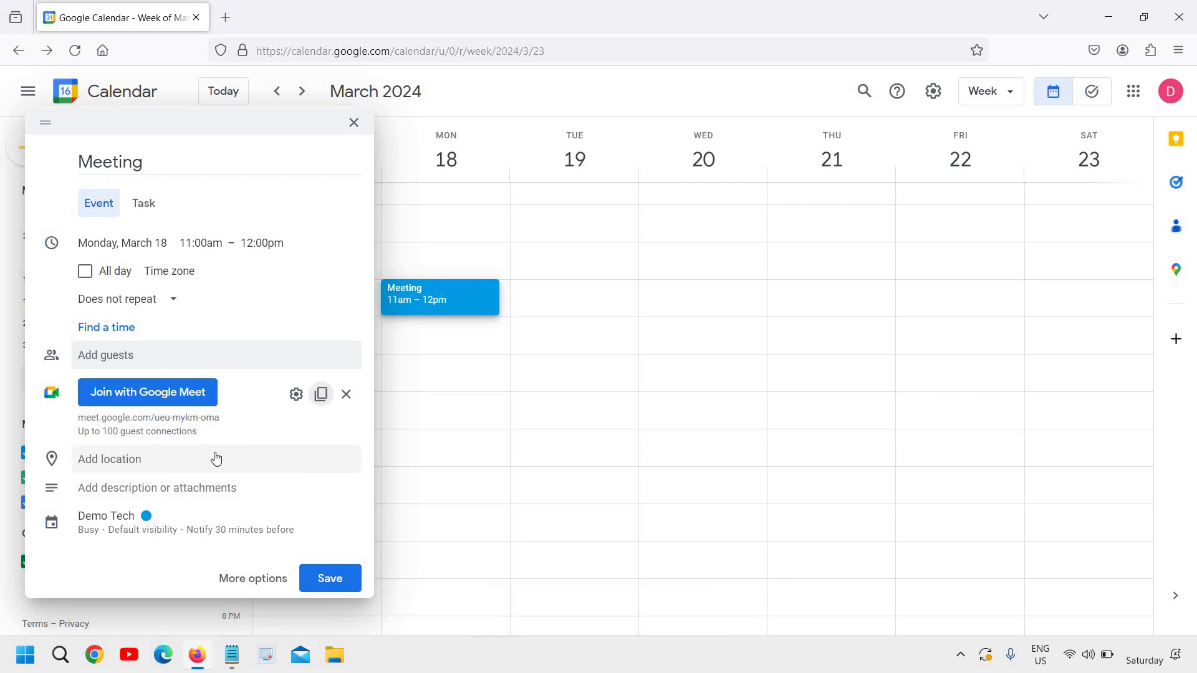
{"action": "left_click", "coordinate": [163, 488]}
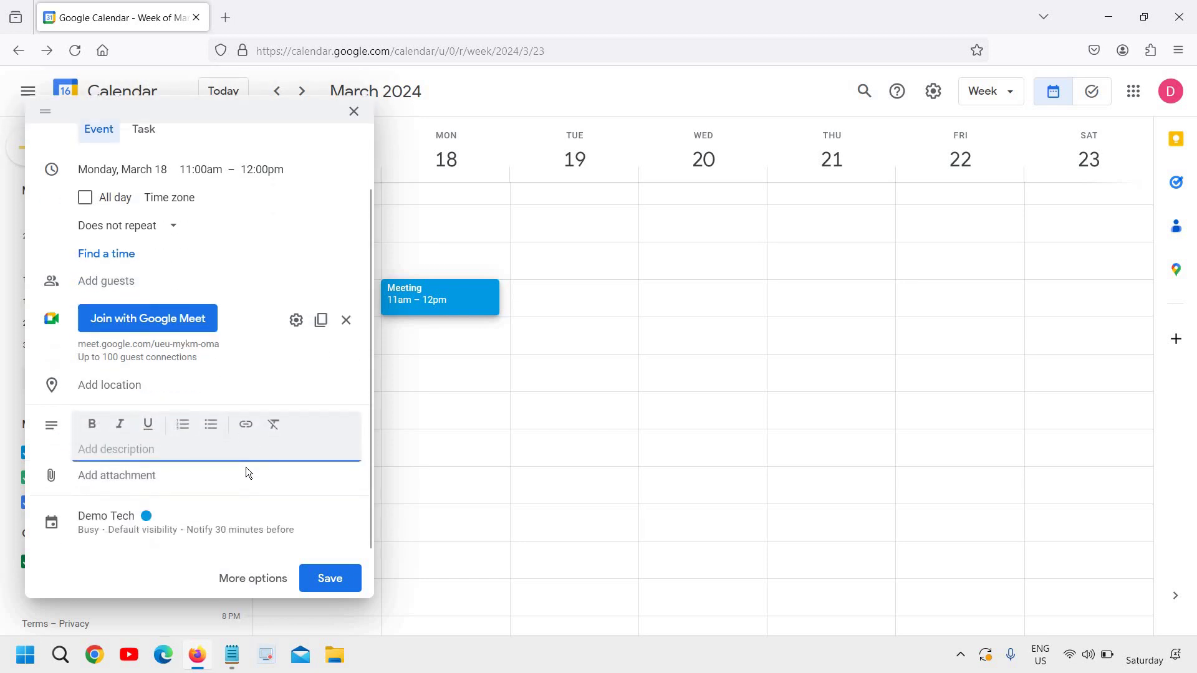
{"action": "scroll", "coordinate": [265, 467], "scroll_direction": "up", "scroll_amount": 1}
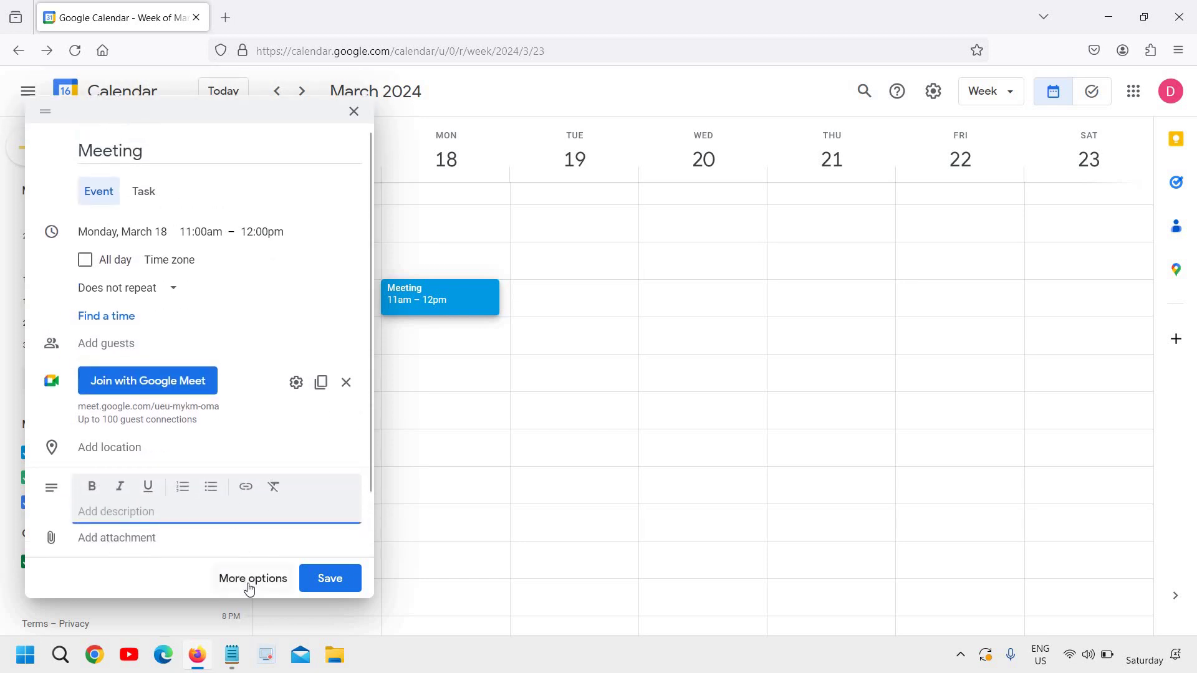
On the full event details page, change the 30-minute reminder from notification to Email.
{"action": "left_click", "coordinate": [252, 585]}
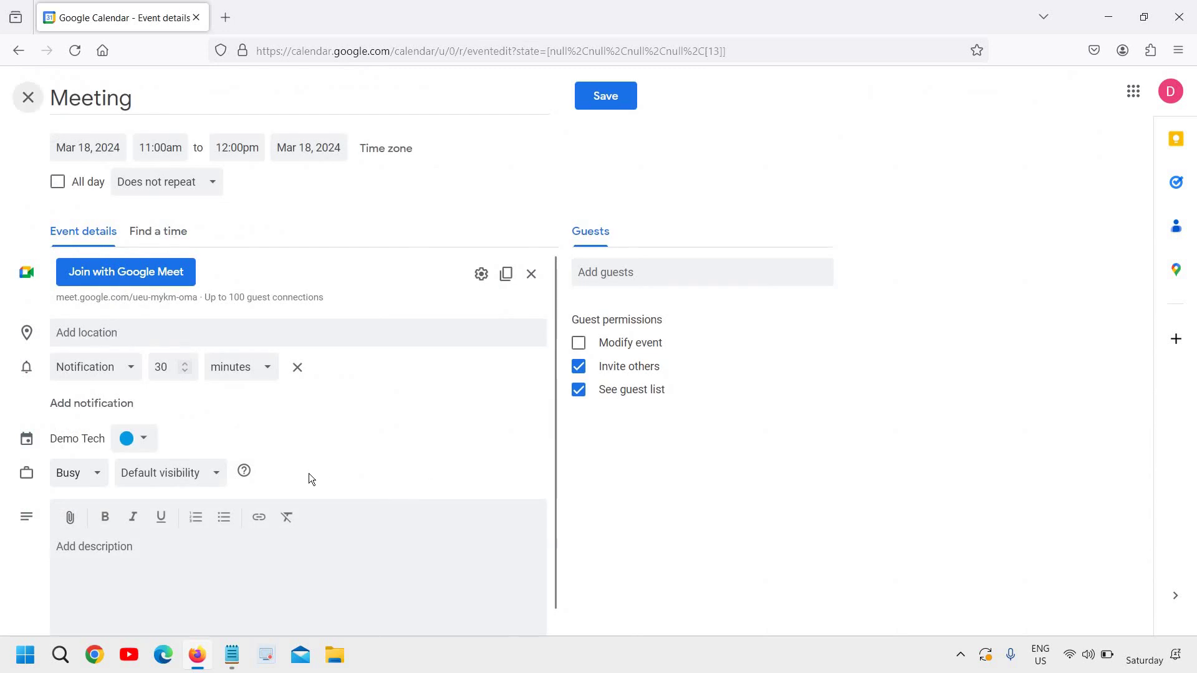
{"action": "scroll", "coordinate": [143, 532], "scroll_direction": "down", "scroll_amount": 1}
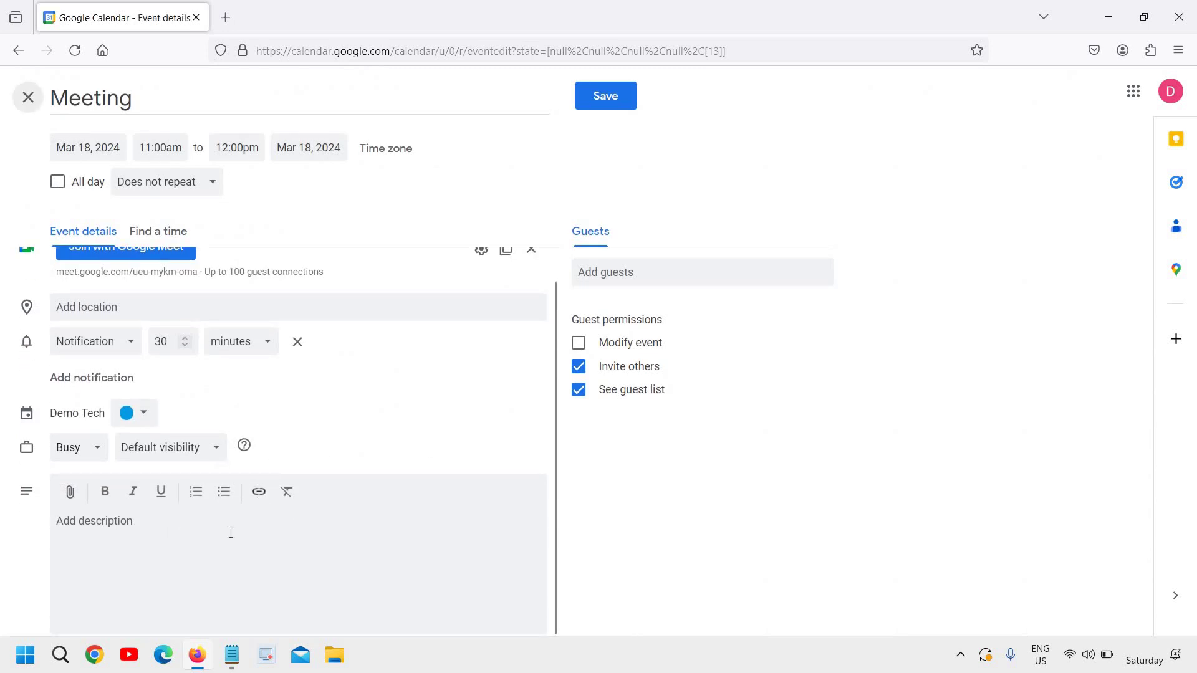
{"action": "scroll", "coordinate": [504, 445], "scroll_direction": "up", "scroll_amount": 1}
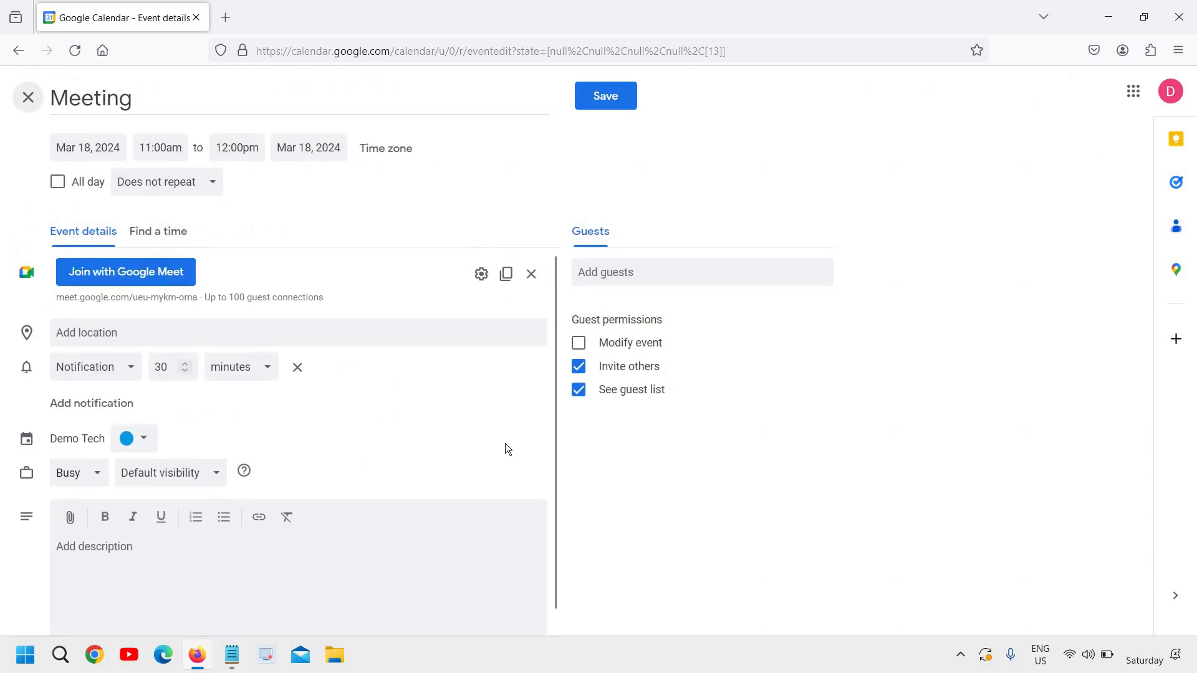
{"action": "scroll", "coordinate": [395, 502], "scroll_direction": "down", "scroll_amount": 1}
{"action": "scroll", "coordinate": [397, 500], "scroll_direction": "up", "scroll_amount": 1}
{"action": "left_click", "coordinate": [123, 372]}
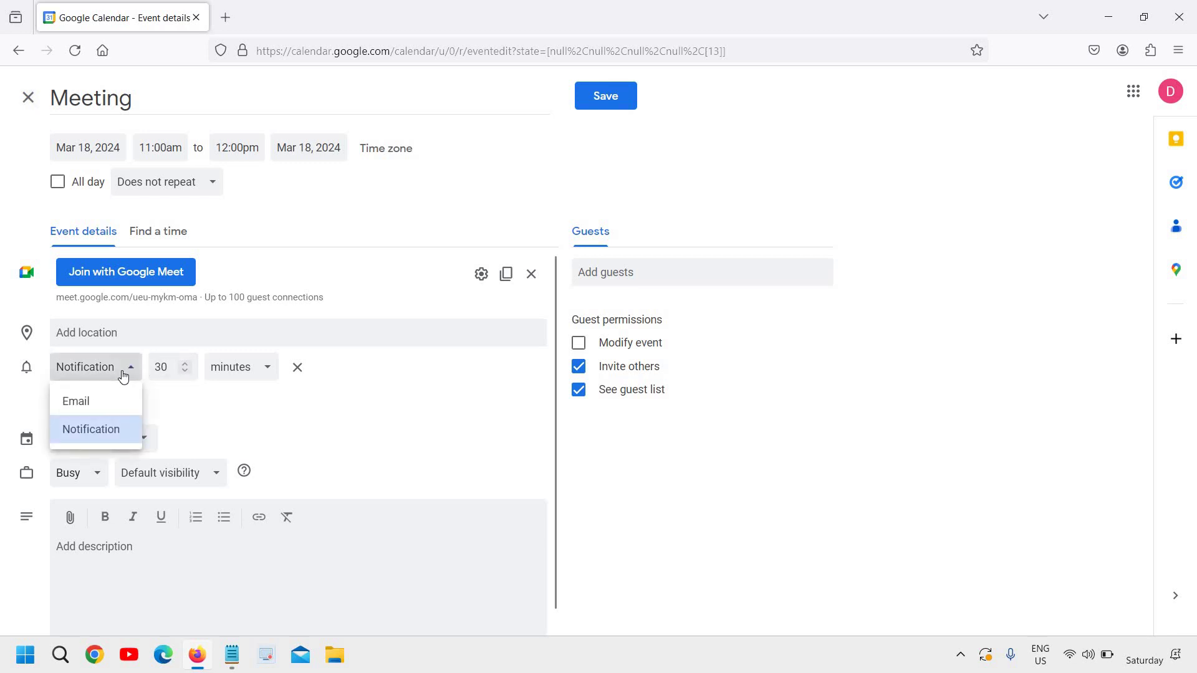
{"action": "left_click", "coordinate": [200, 397]}
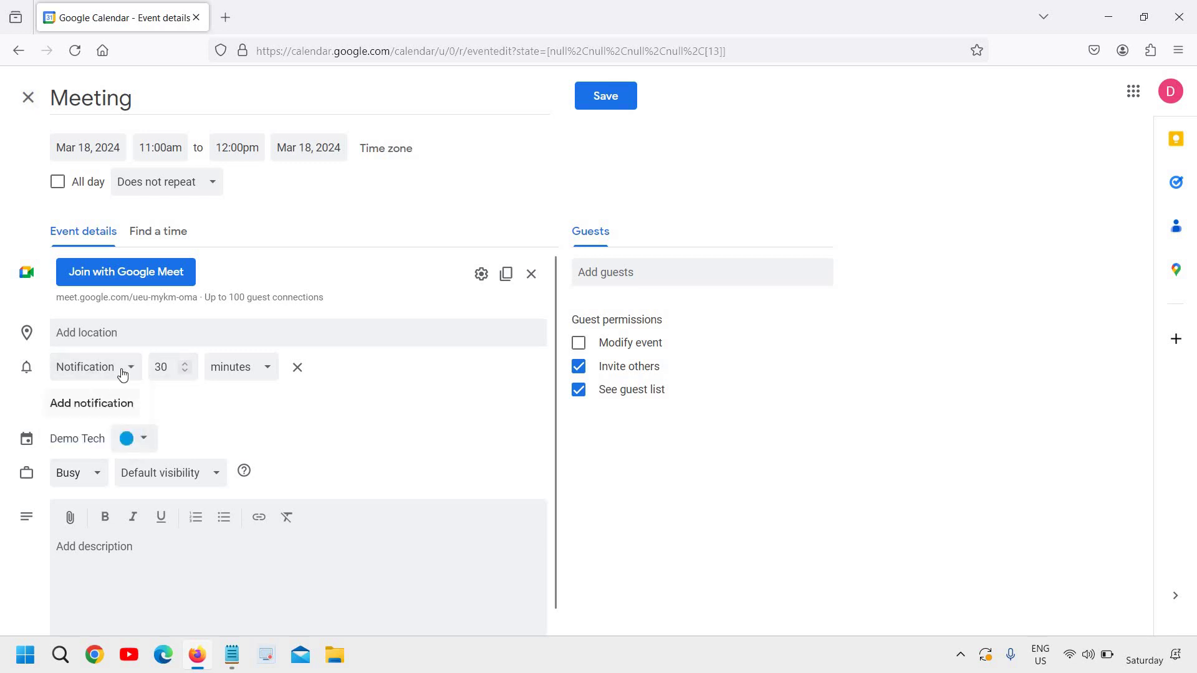
{"action": "left_click", "coordinate": [125, 372]}
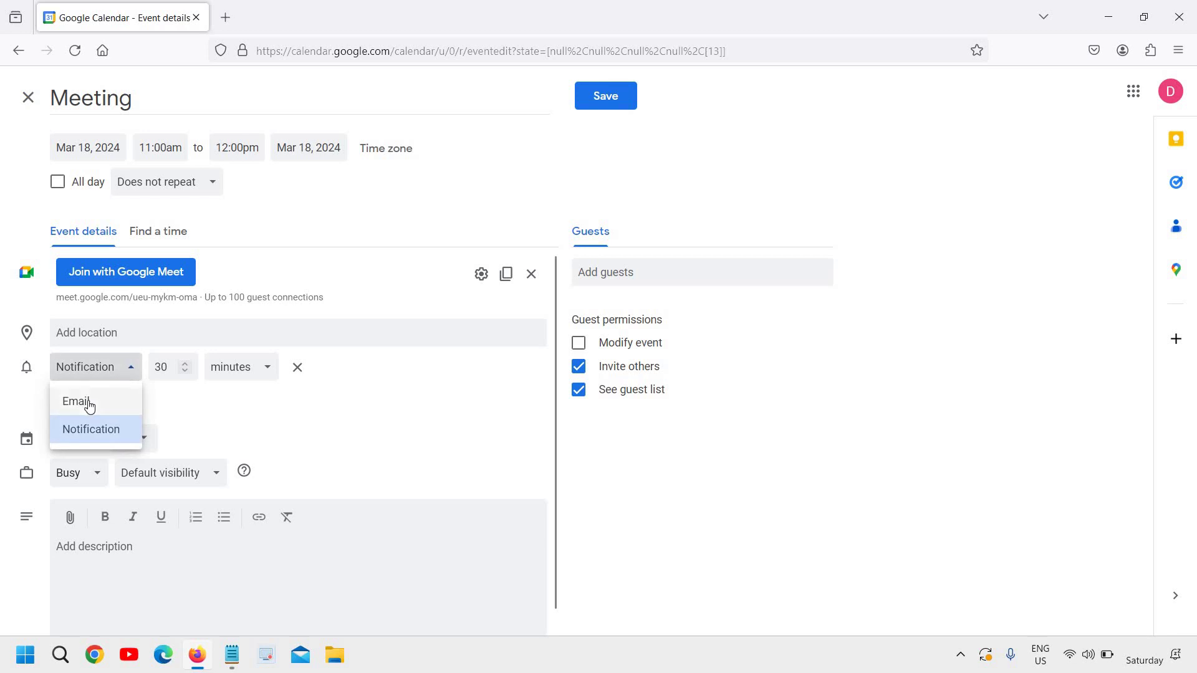
{"action": "left_click", "coordinate": [89, 406]}
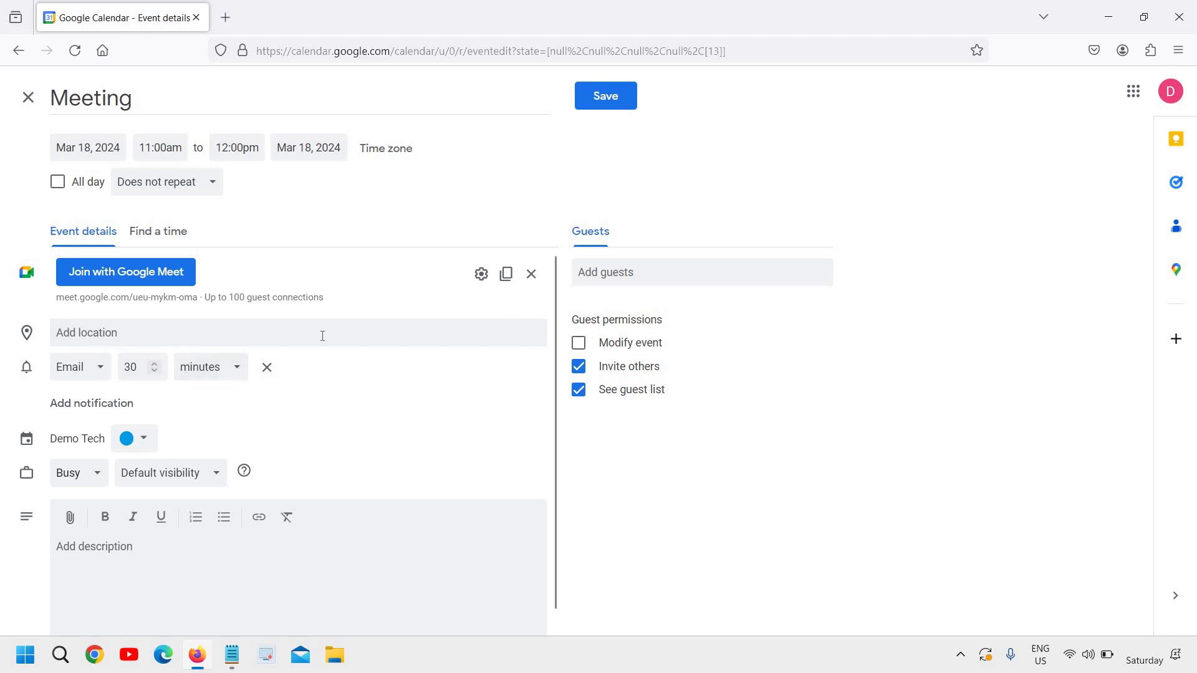
{"action": "left_click", "coordinate": [28, 97]}
Discard the Meeting edits and start a task on Monday, March 18 at 10:00am.
{"action": "left_click", "coordinate": [667, 382]}
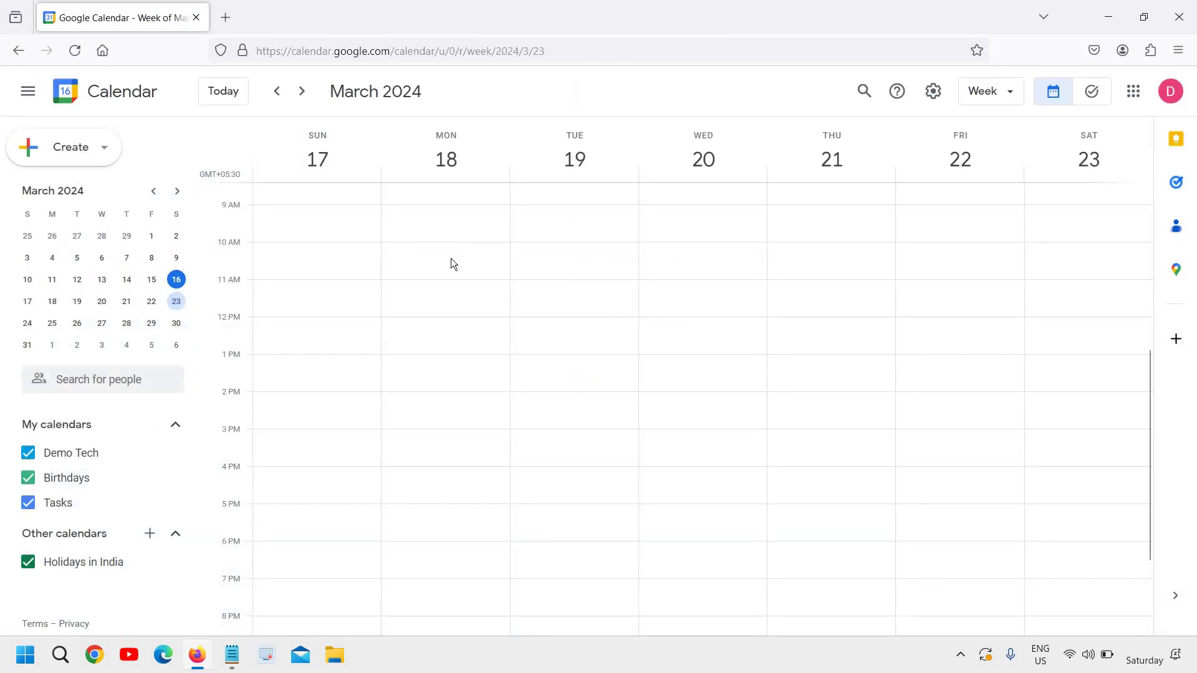
{"action": "left_click", "coordinate": [450, 258]}
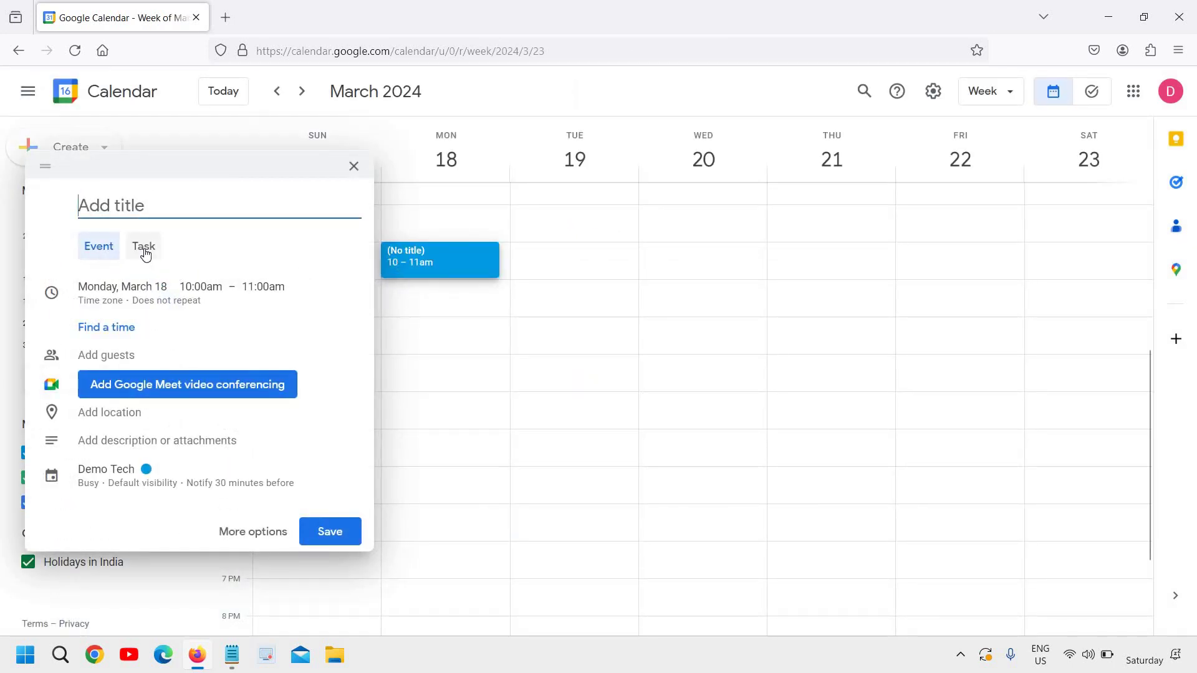
{"action": "left_click", "coordinate": [142, 249]}
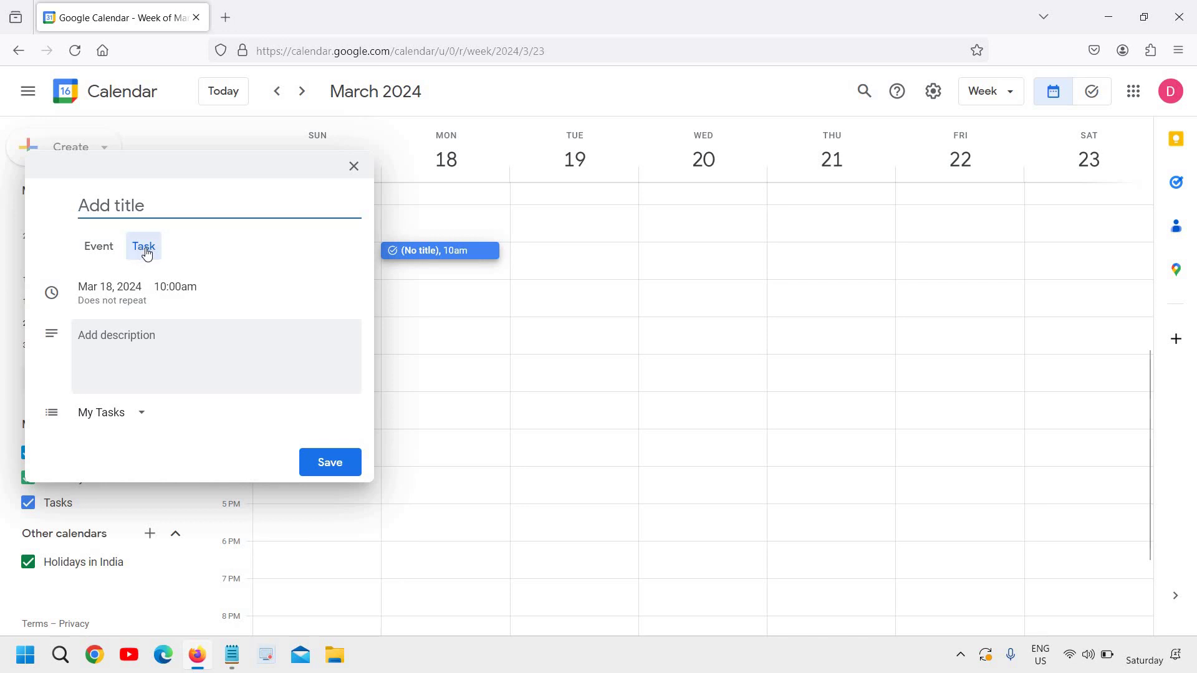
{"action": "left_click", "coordinate": [177, 291]}
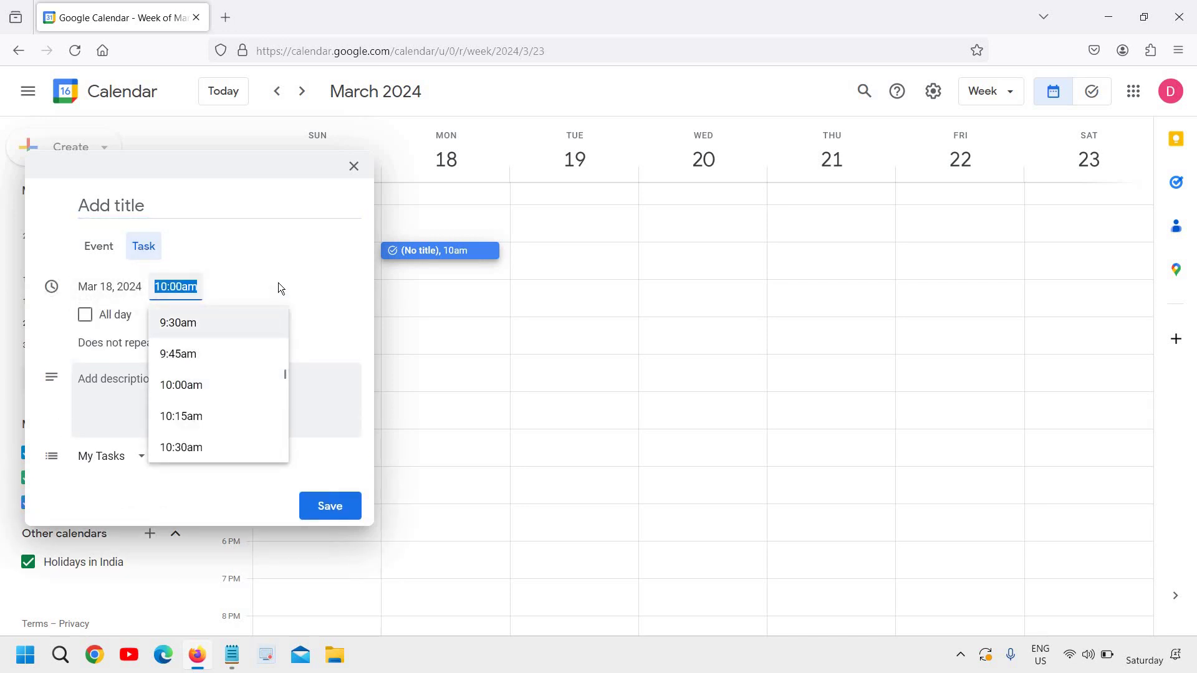
{"action": "left_click", "coordinate": [278, 283]}
{"action": "left_click", "coordinate": [176, 287]}
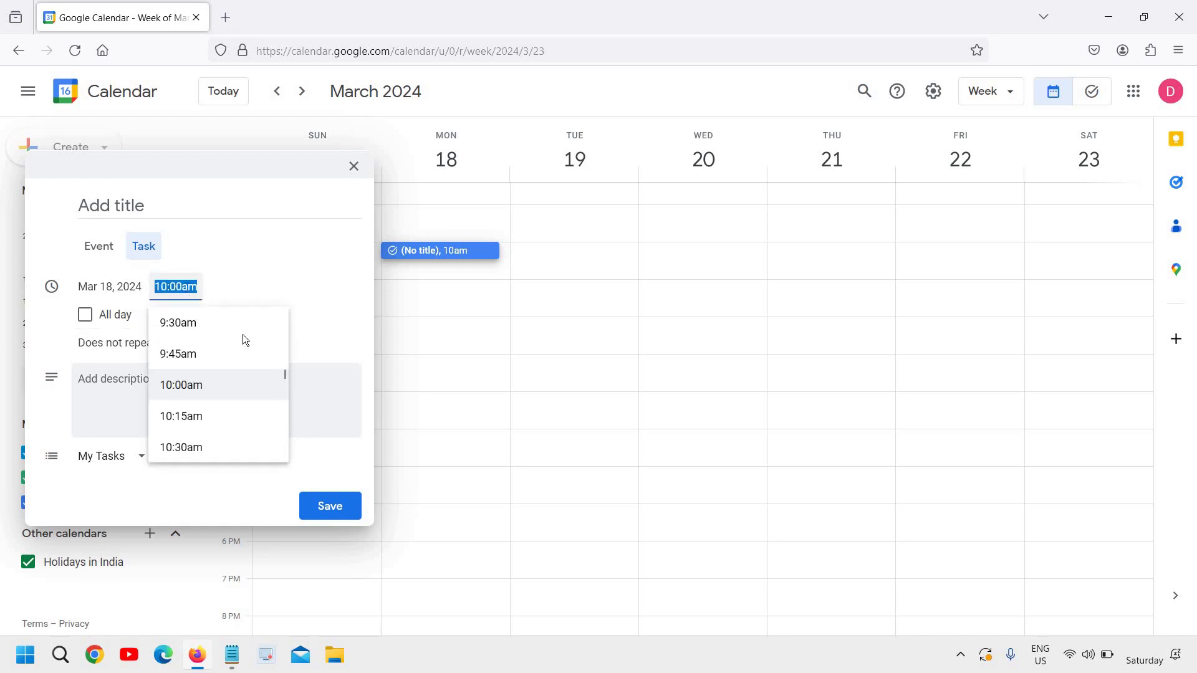
{"action": "left_click", "coordinate": [307, 281]}
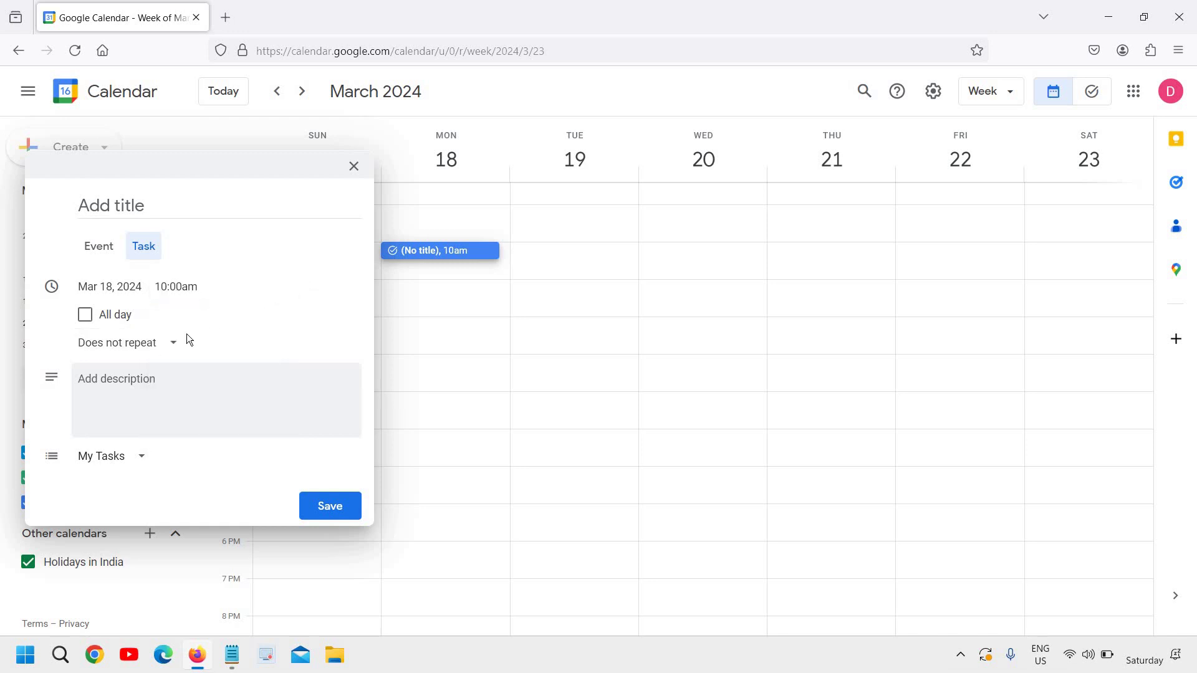
Keep the task in the My Tasks list.
{"action": "left_click", "coordinate": [131, 386]}
{"action": "left_click", "coordinate": [141, 466]}
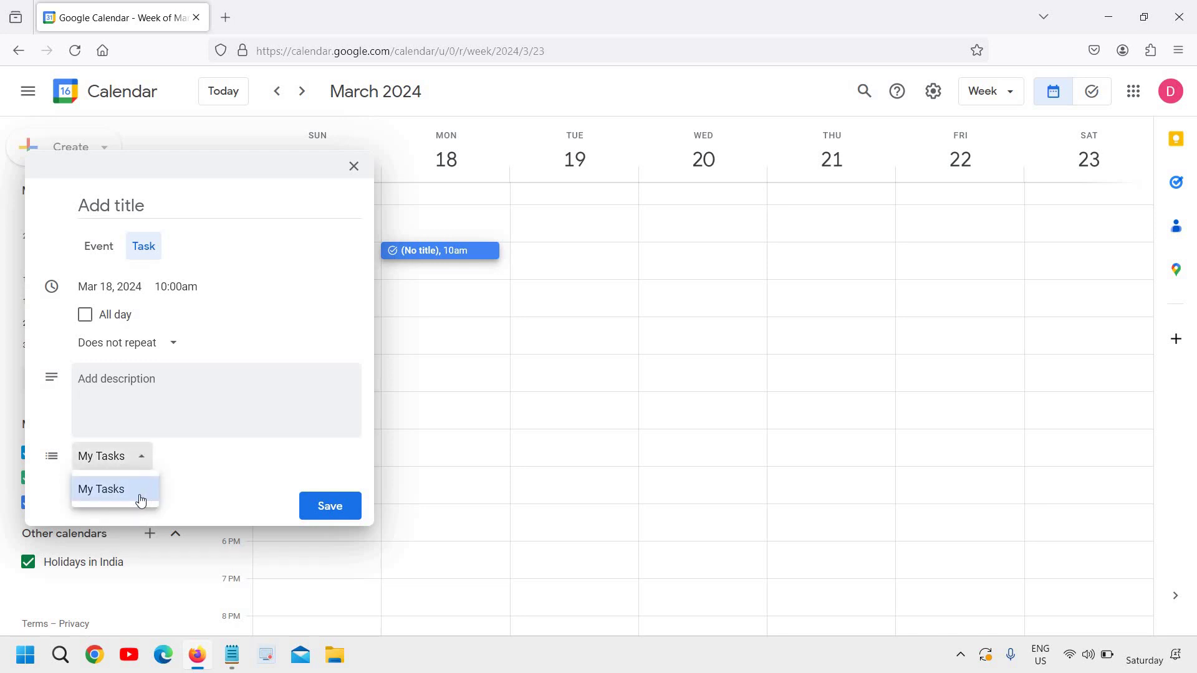
{"action": "left_click", "coordinate": [100, 490]}
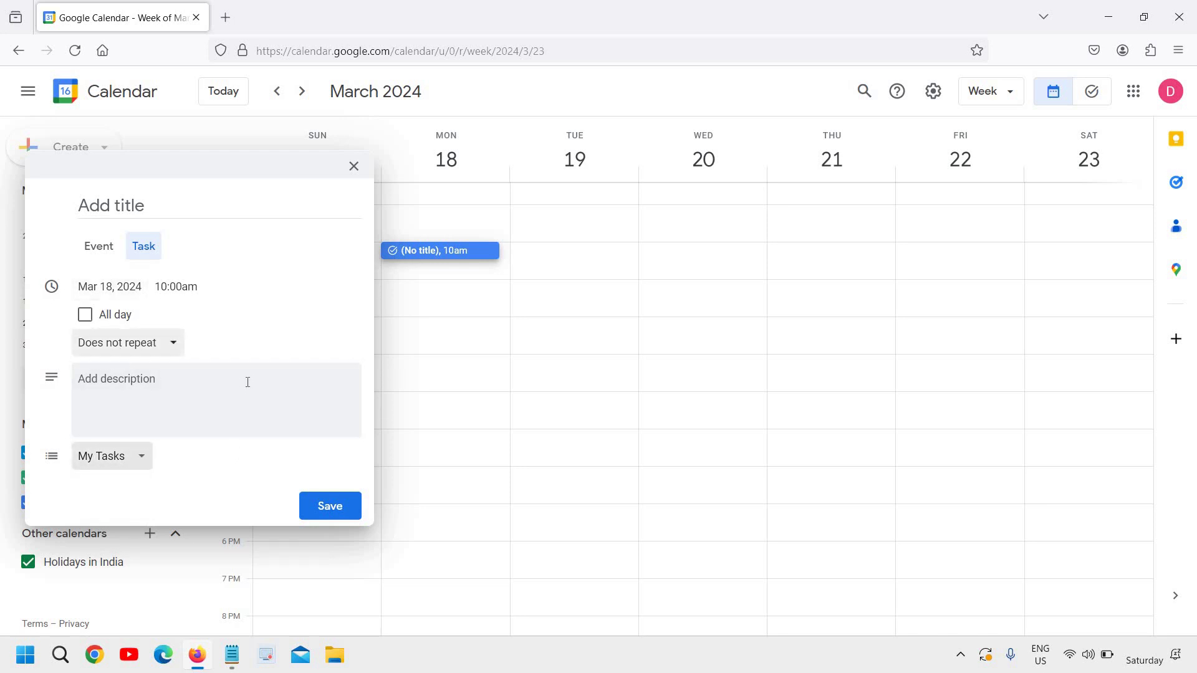
{"action": "left_click", "coordinate": [217, 399]}
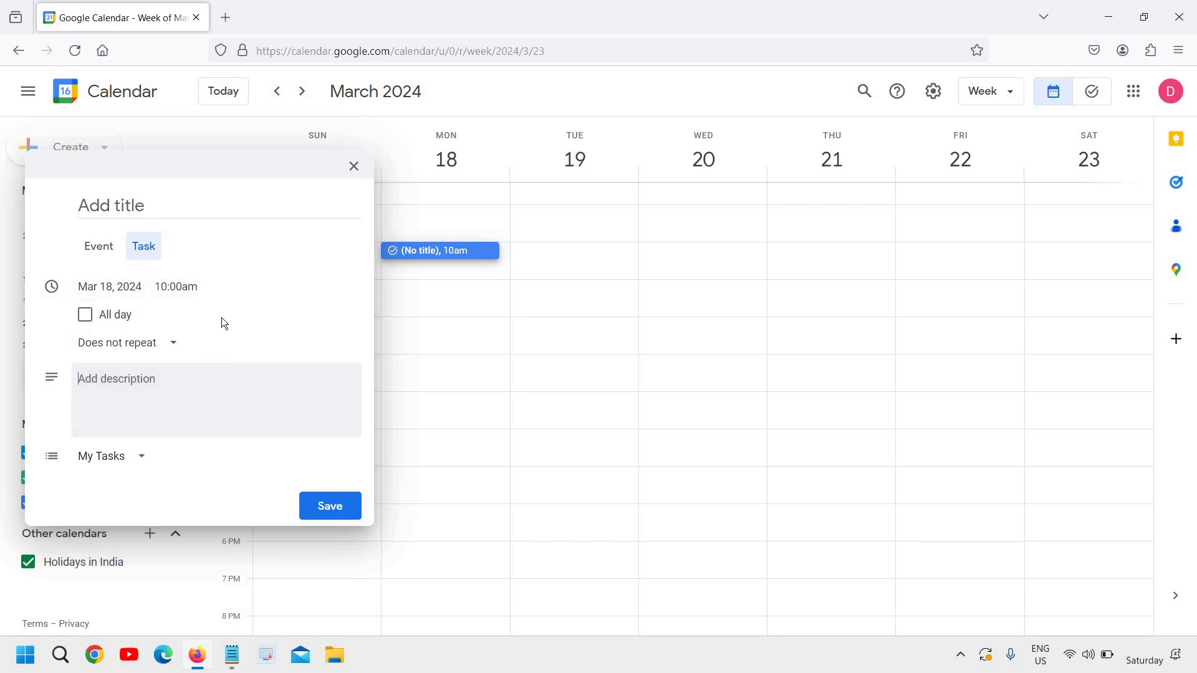
Close the task draft and switch the calendar to Month view, then Year view.
{"action": "left_click", "coordinate": [353, 165]}
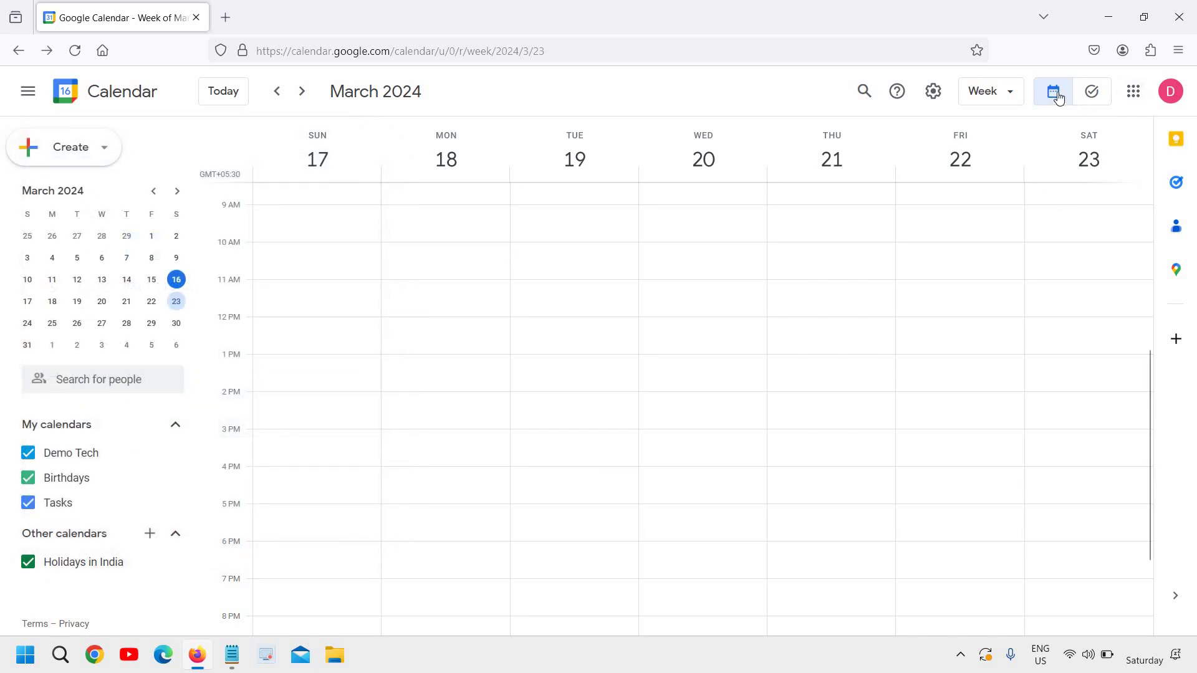
{"action": "left_click", "coordinate": [1011, 93]}
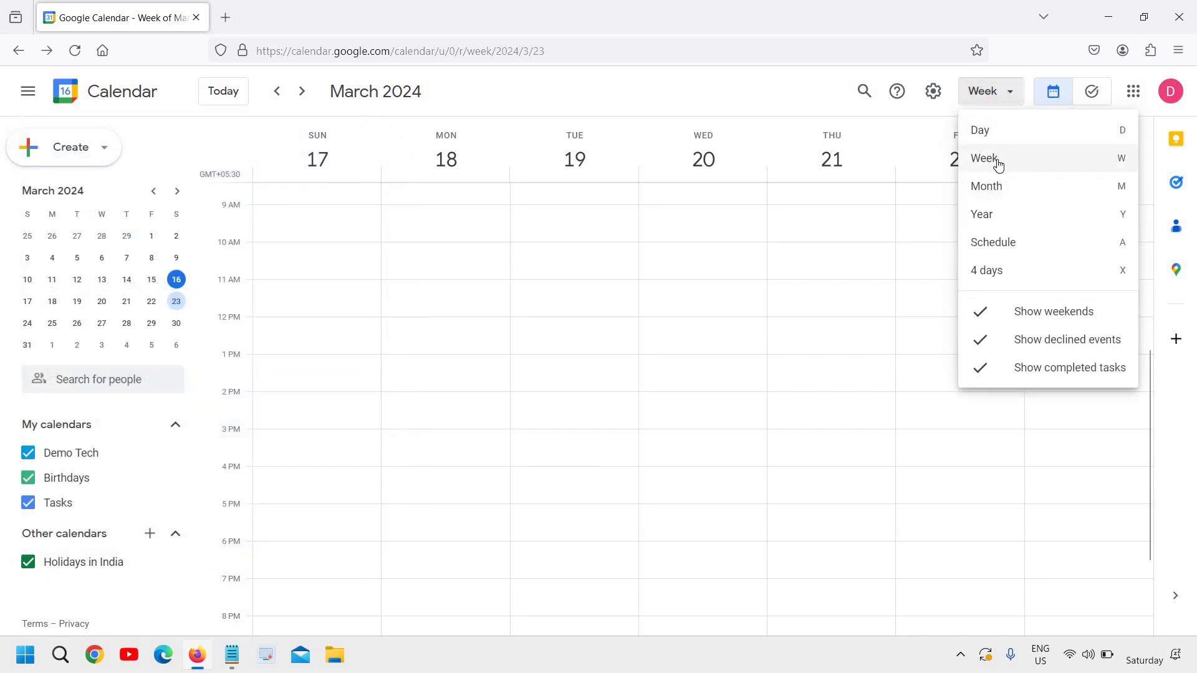
{"action": "left_click", "coordinate": [999, 187]}
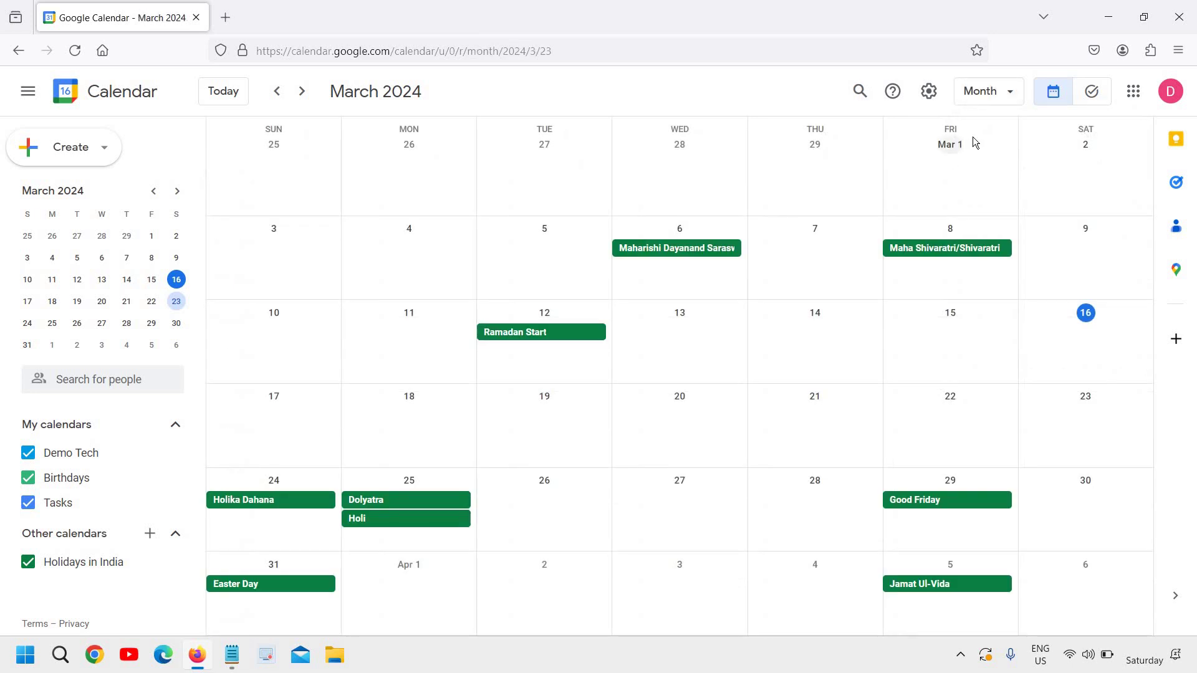
{"action": "left_click", "coordinate": [998, 92]}
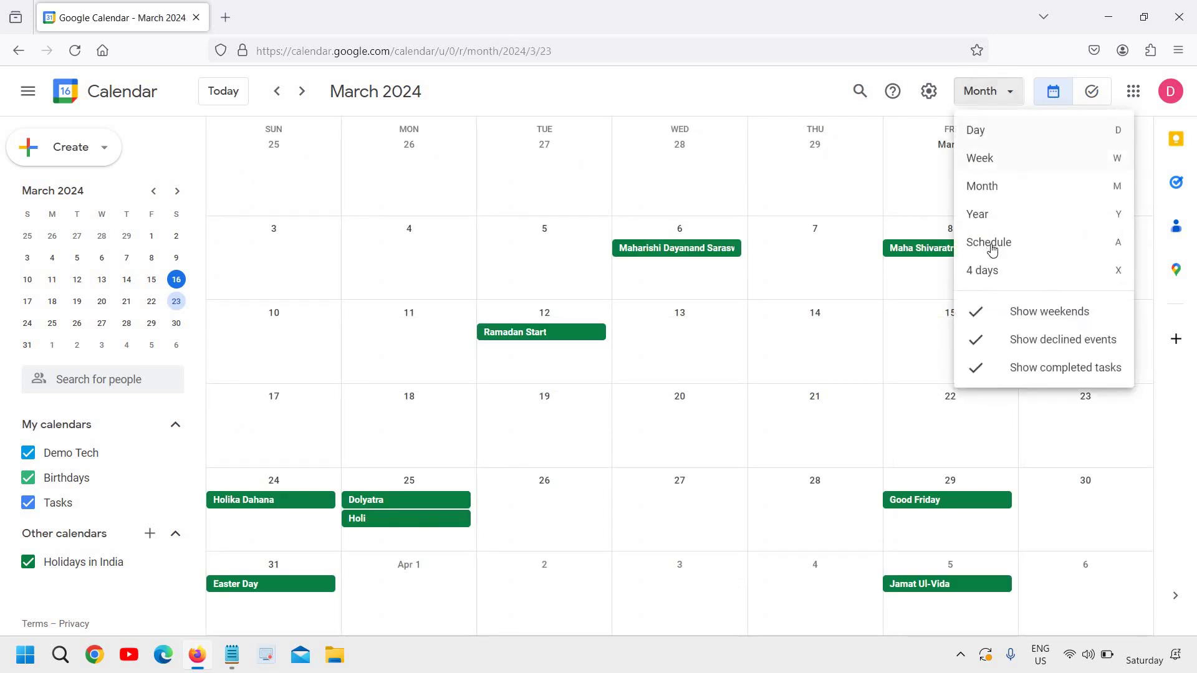
{"action": "left_click", "coordinate": [980, 215]}
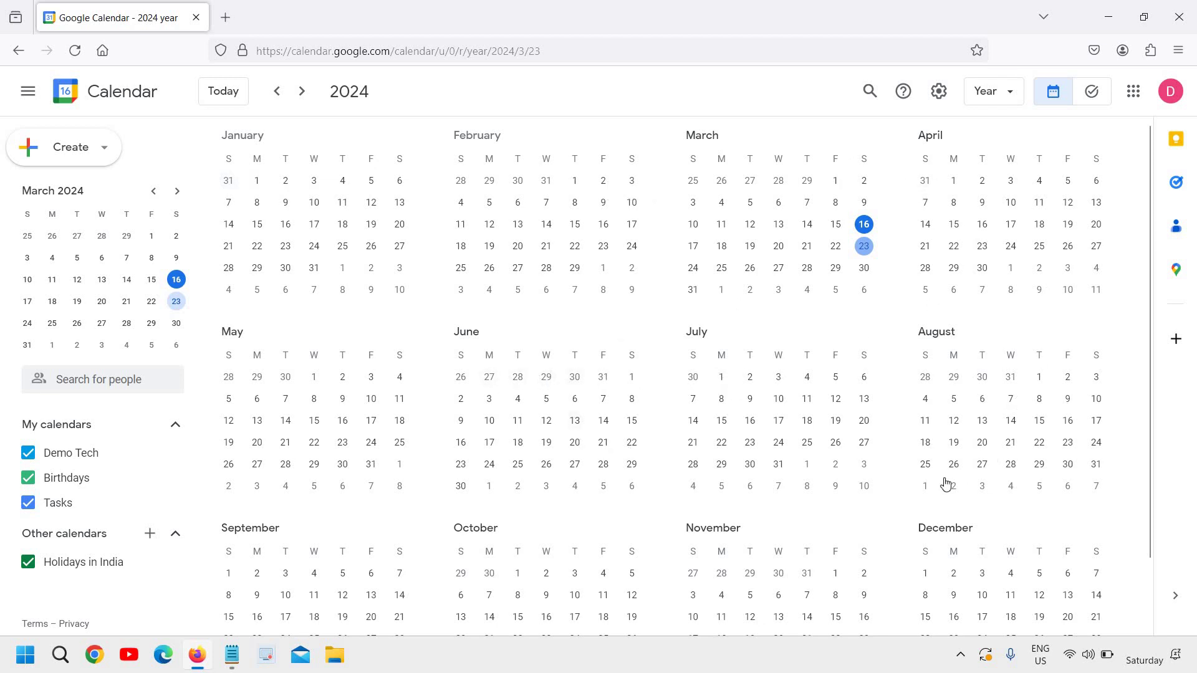
Step forward to 2025 and back to the 2024 year calendar.
{"action": "scroll", "coordinate": [1010, 405], "scroll_direction": "down", "scroll_amount": 2}
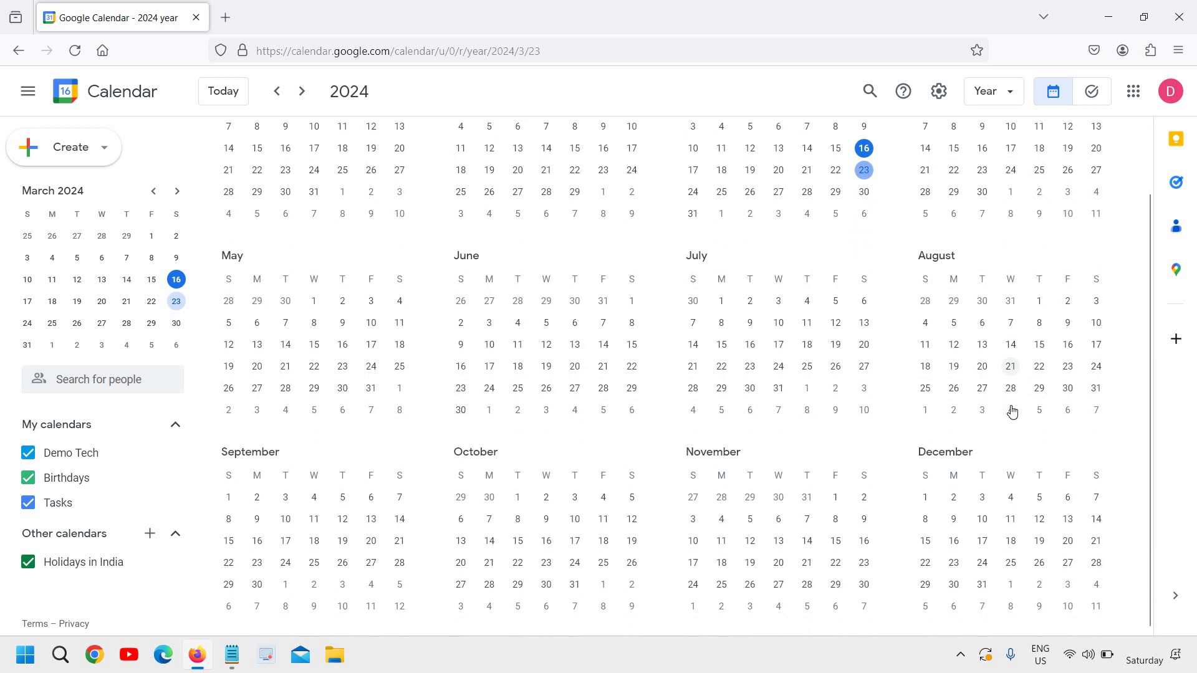
{"action": "left_click", "coordinate": [992, 93]}
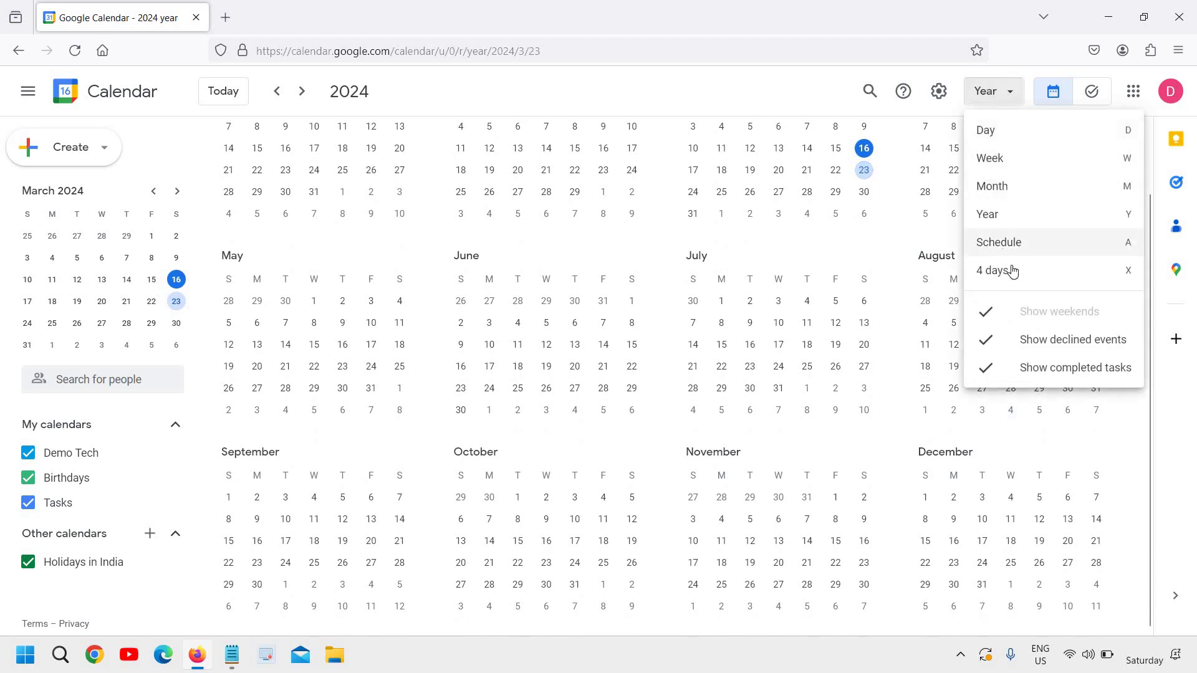
{"action": "left_click", "coordinate": [1028, 221]}
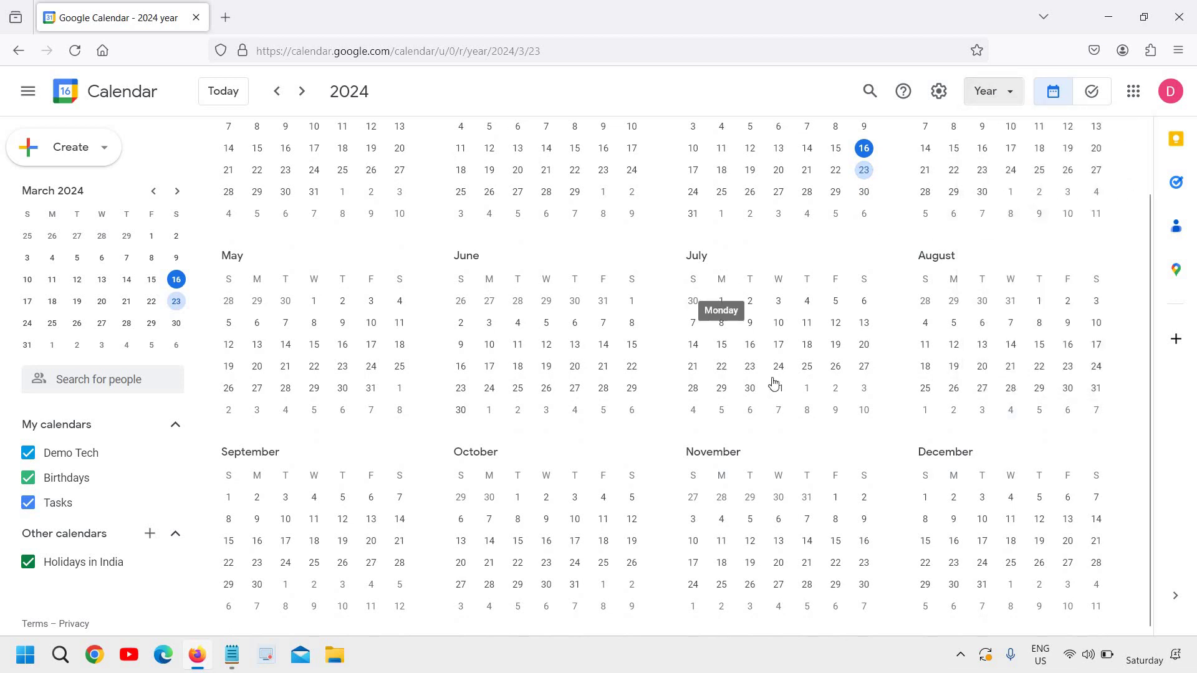
{"action": "scroll", "coordinate": [772, 382], "scroll_direction": "up", "scroll_amount": 2}
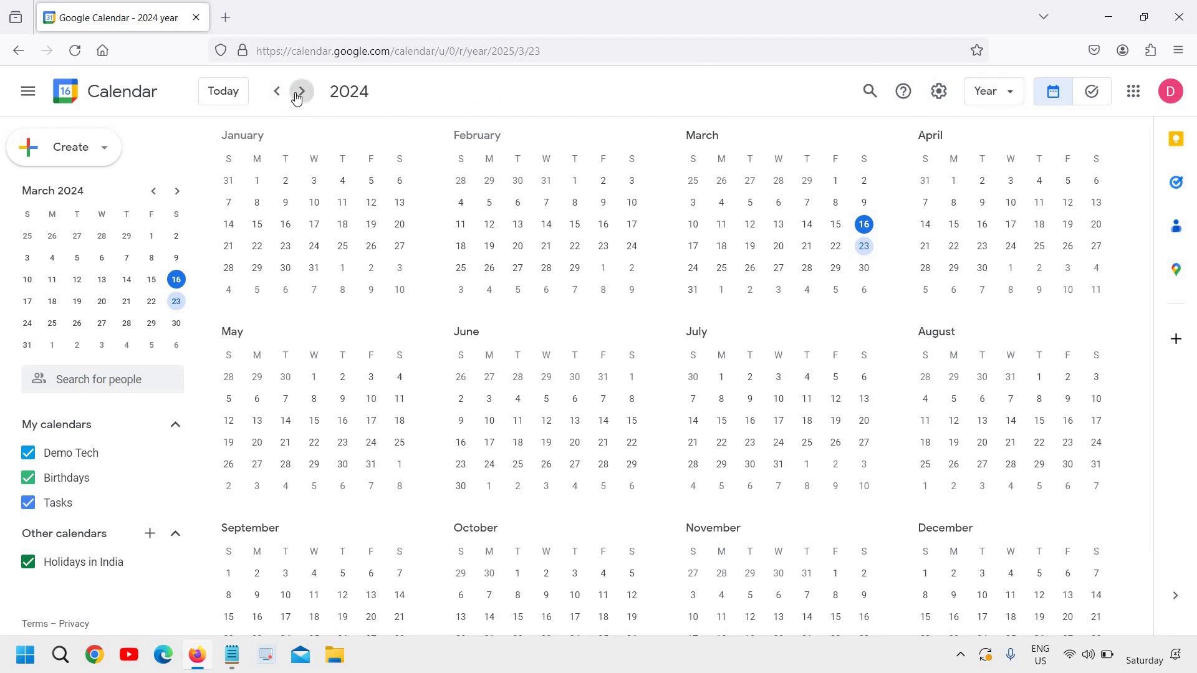
{"action": "left_click", "coordinate": [298, 93]}
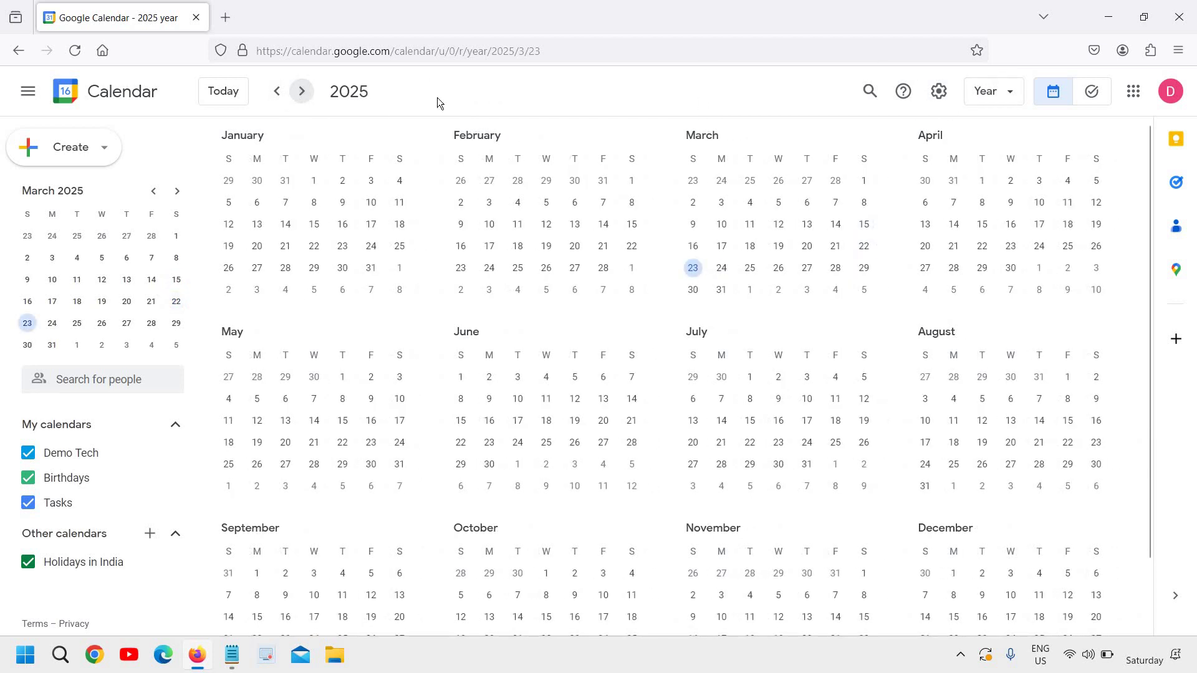
{"action": "left_click", "coordinate": [278, 92]}
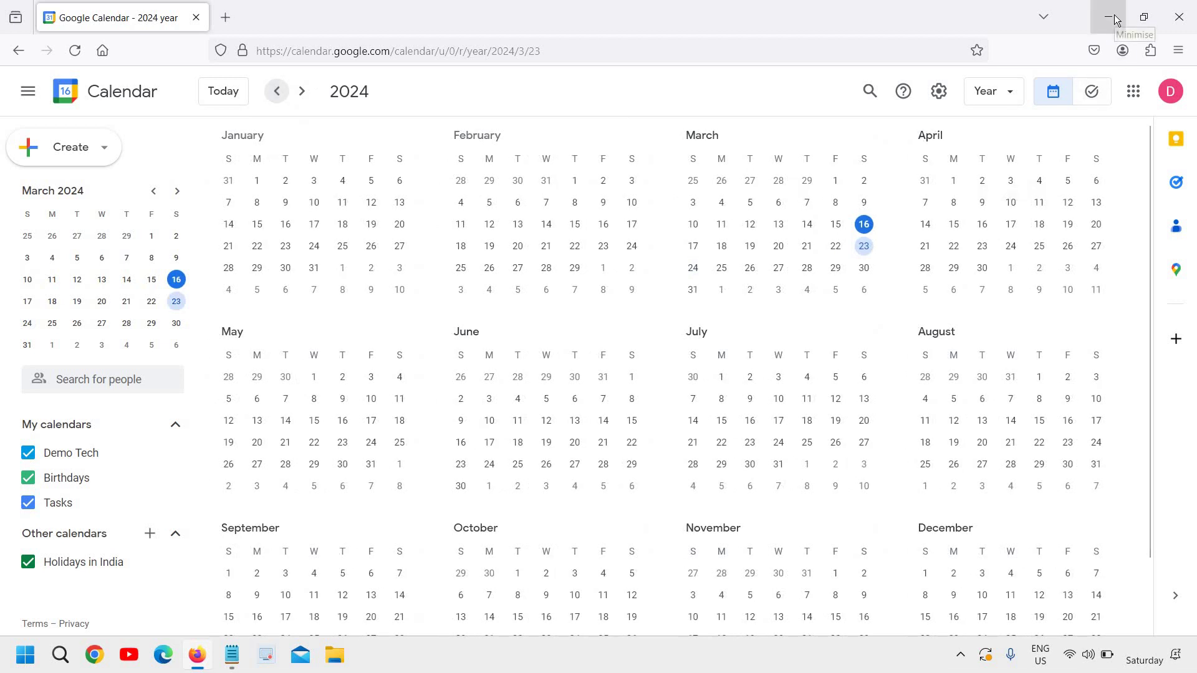
Show the Contacts side panel, then minimise the browser window.
{"action": "left_click", "coordinate": [1184, 230]}
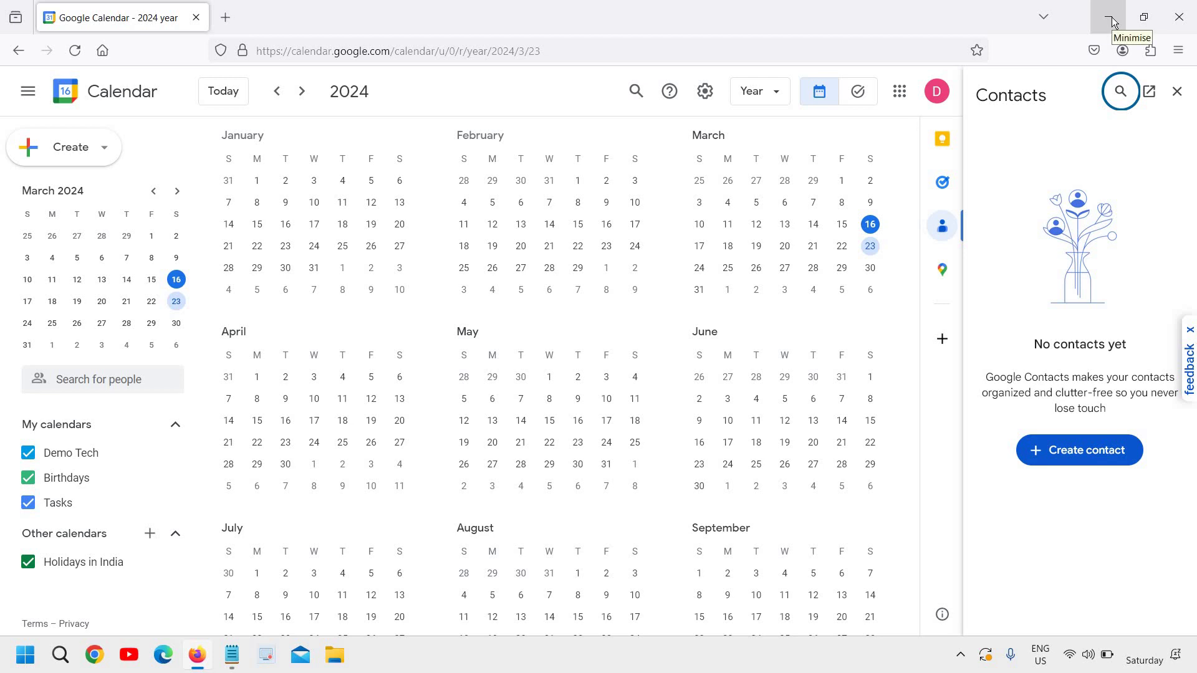
{"action": "left_click", "coordinate": [1113, 22]}
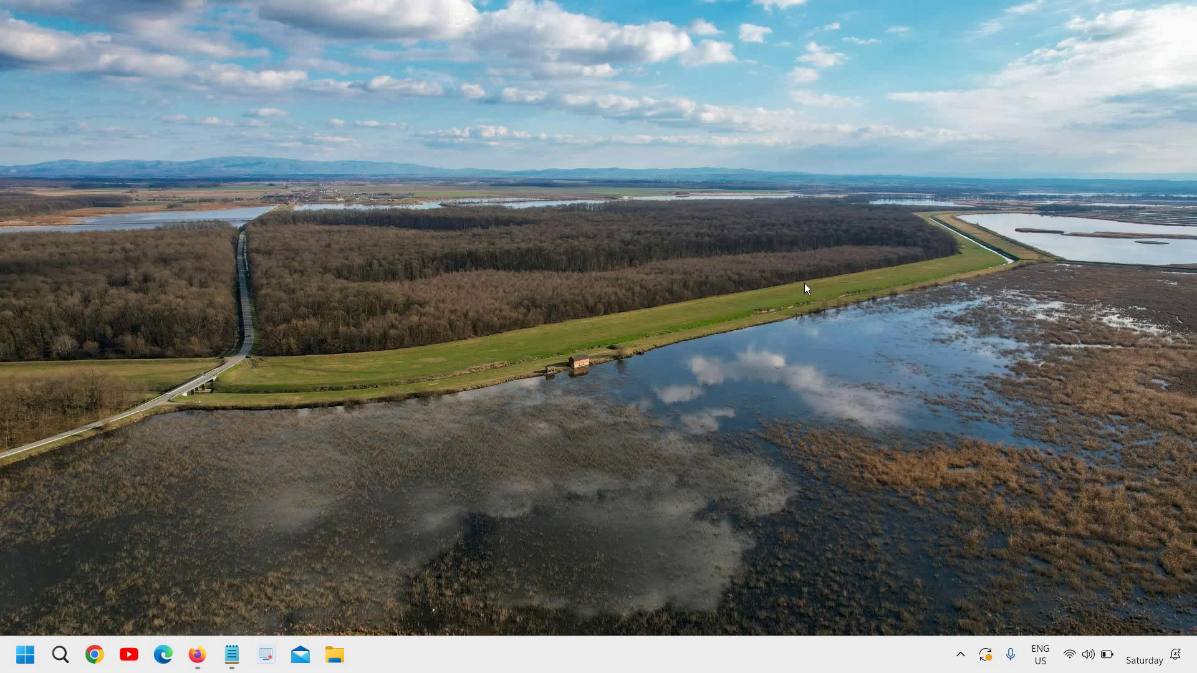